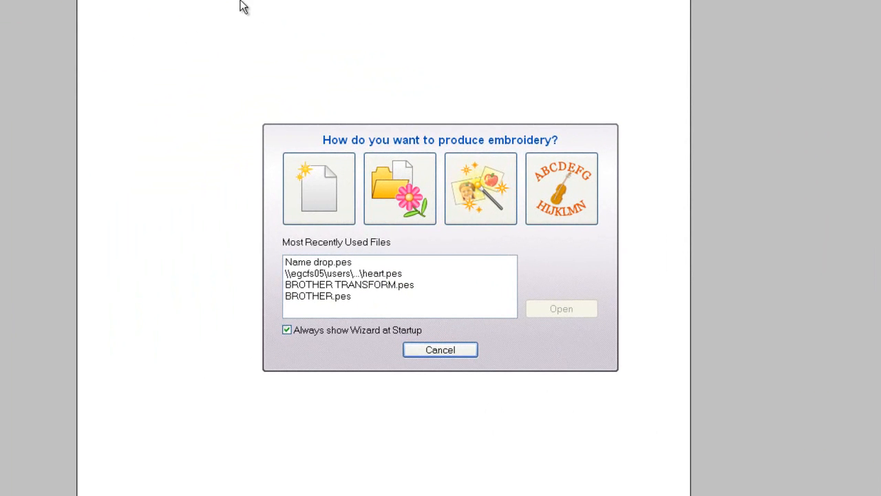
- Create a new design for the multi-needle machine type with a 180 x 130 mm hoop size
left_click(311, 183)
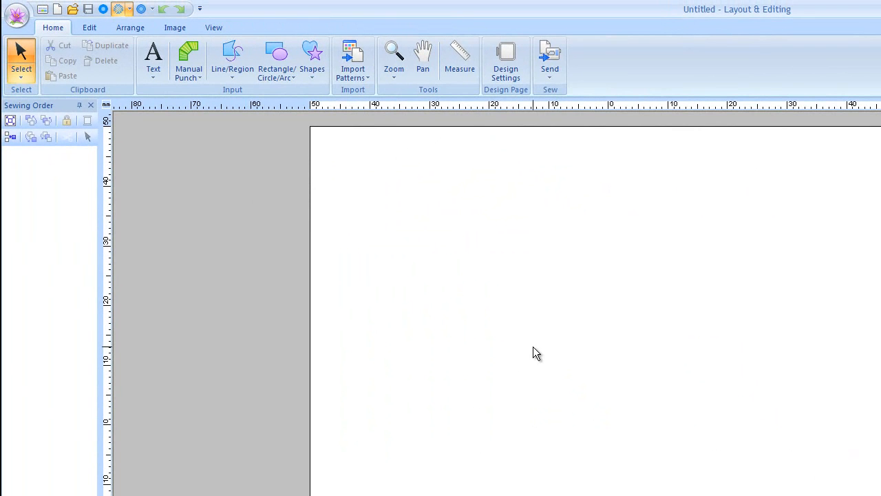
left_click(508, 69)
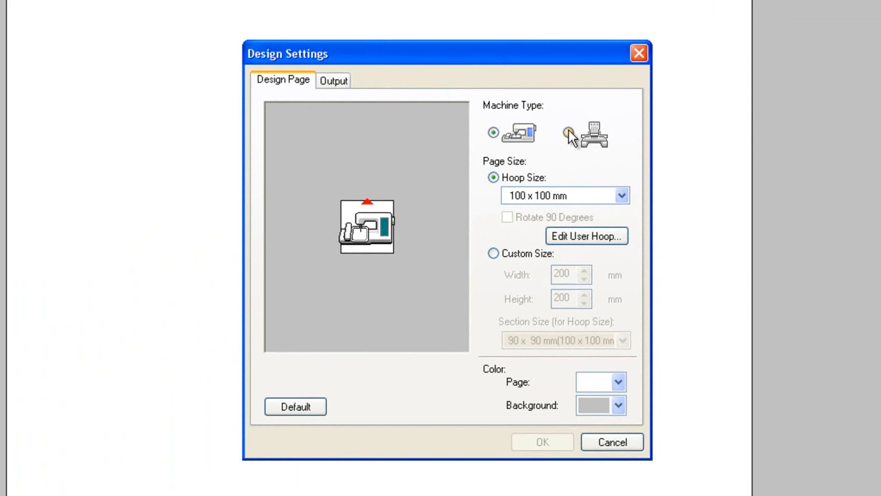
left_click(568, 133)
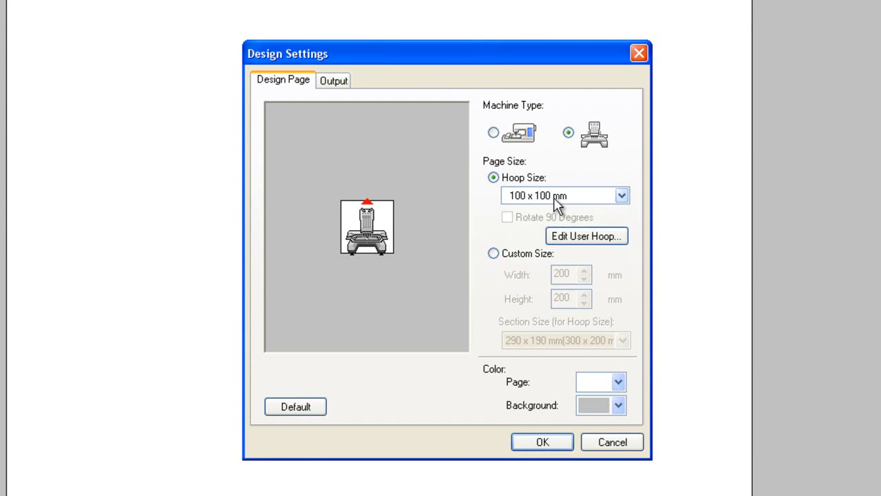
left_click(557, 198)
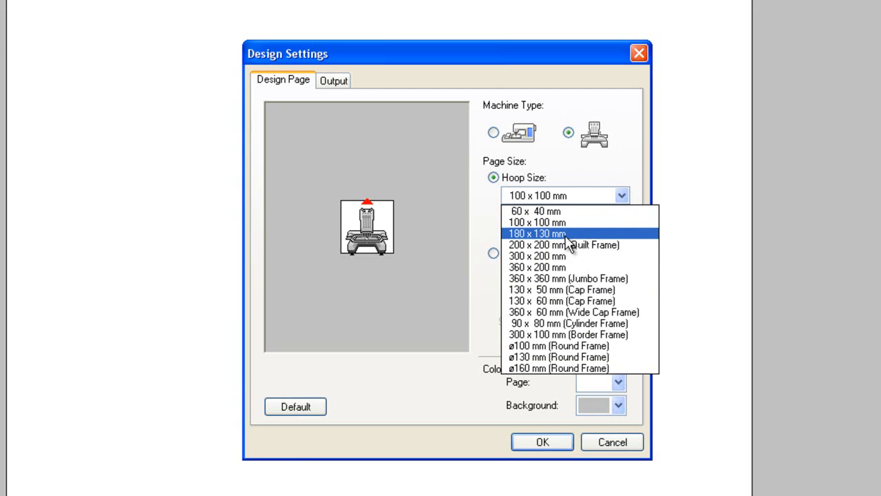
left_click(567, 234)
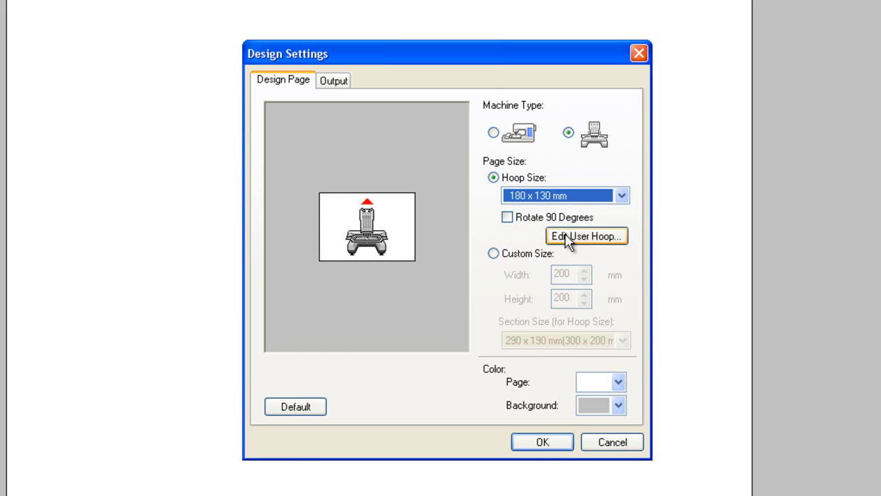
left_click(539, 444)
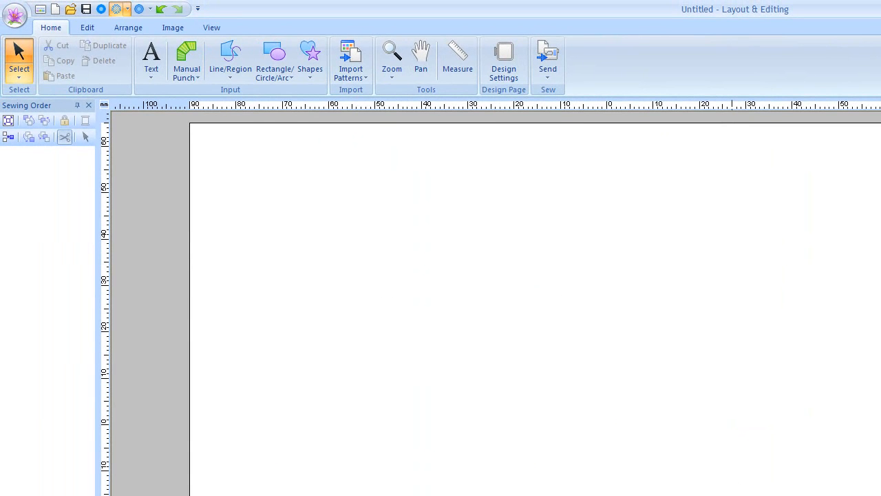
- Import the second soccer ball pattern from the Sports category of the design library
left_click(349, 62)
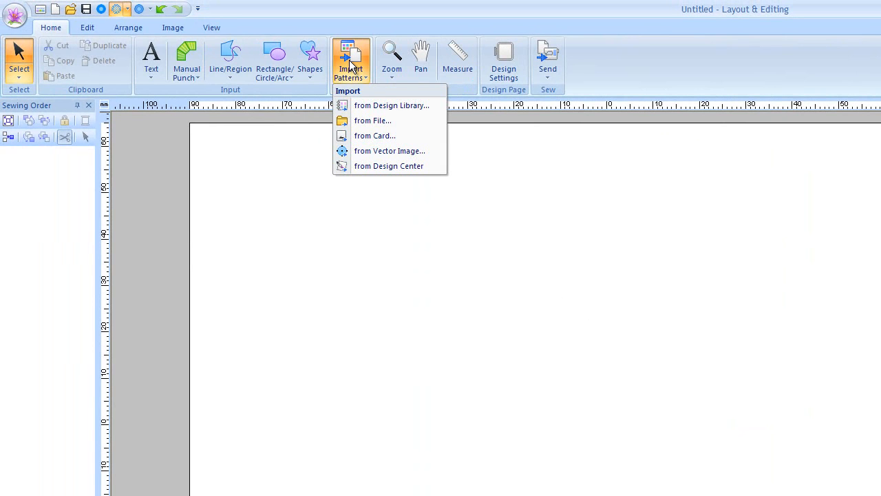
left_click(369, 104)
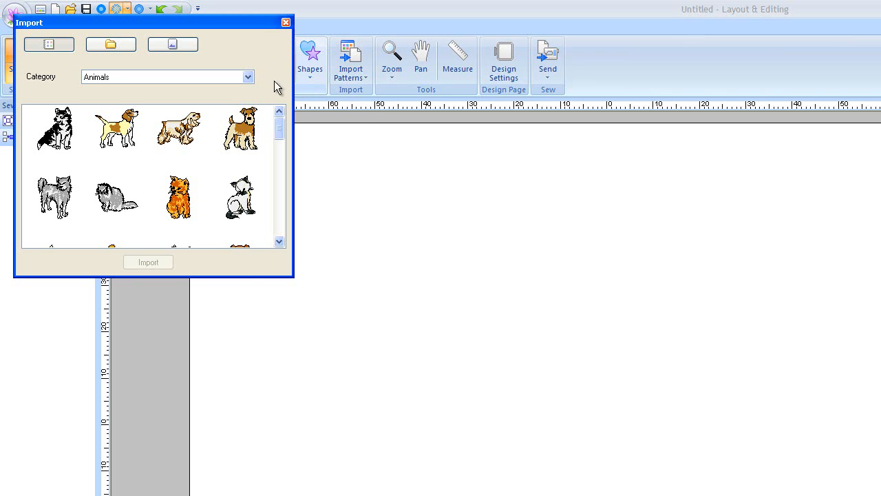
left_click(247, 77)
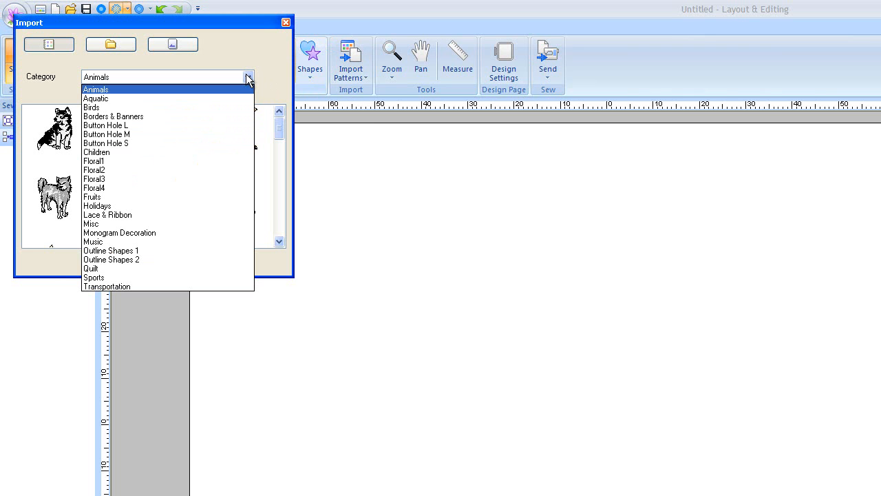
left_click(164, 277)
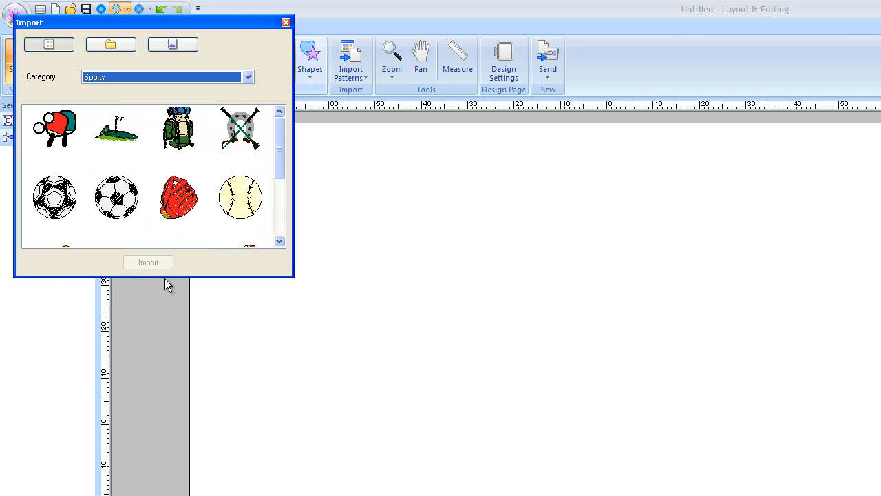
left_click(113, 206)
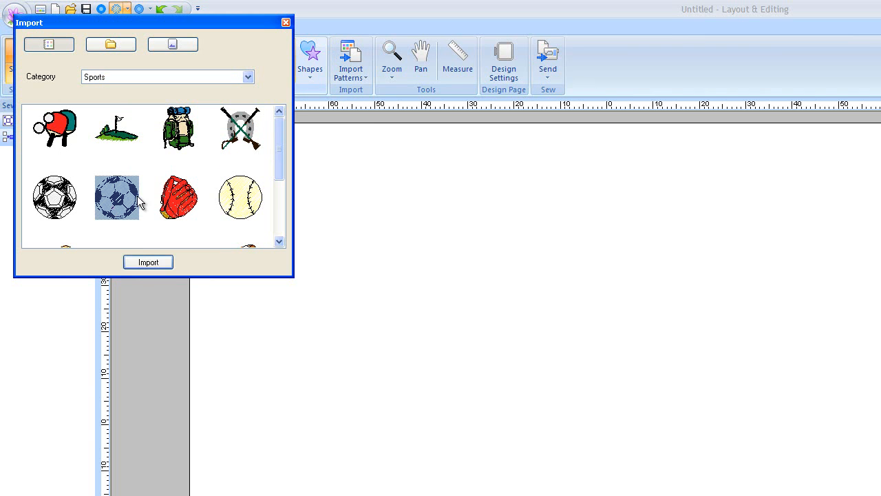
left_click(150, 262)
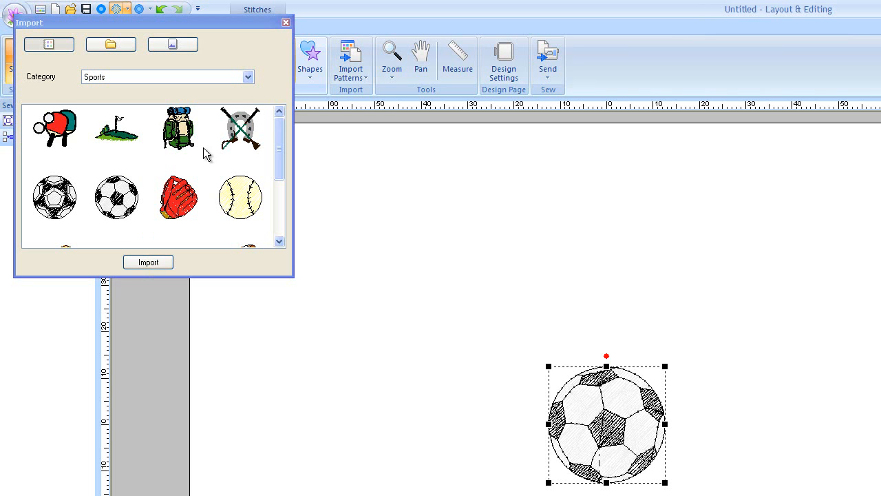
left_click(286, 22)
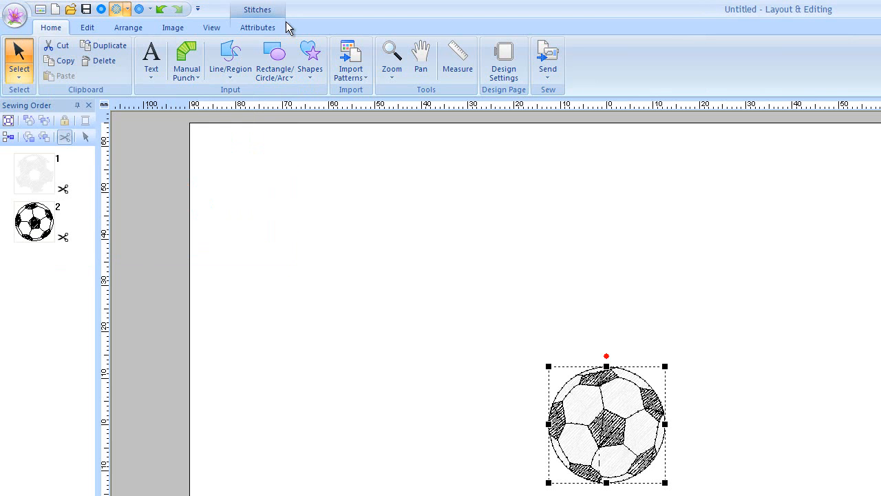
- Add the text "Lady Raiders" in font 080 above the soccer ball
left_click(157, 69)
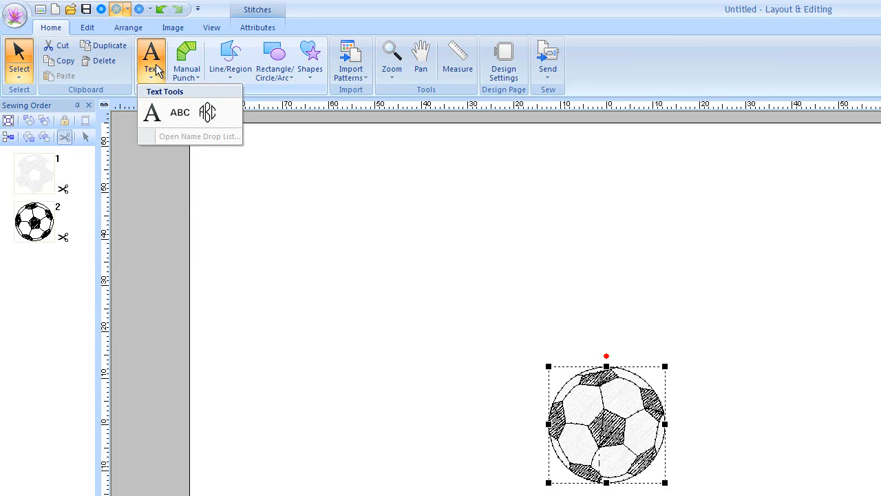
left_click(152, 113)
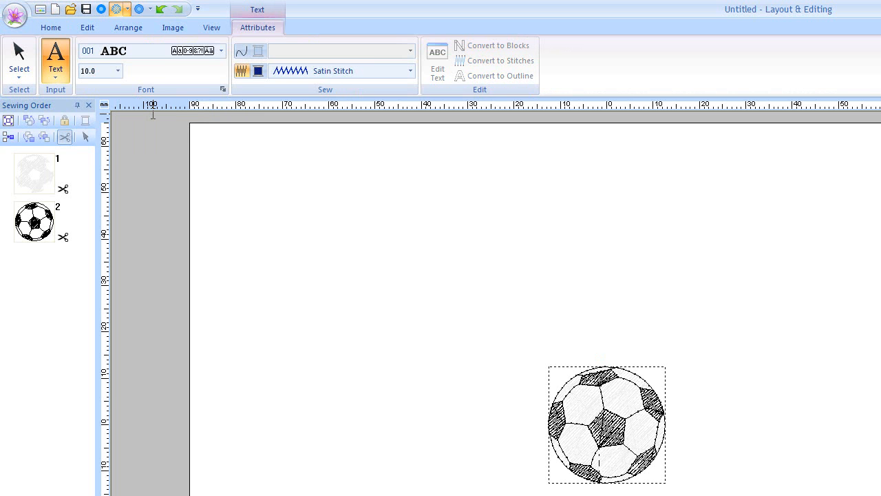
left_click(221, 51)
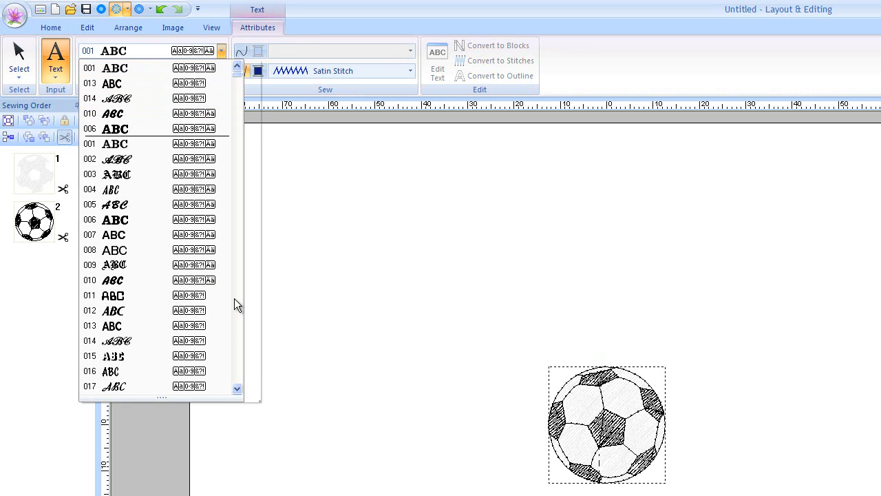
left_click_drag(237, 391, 237, 391)
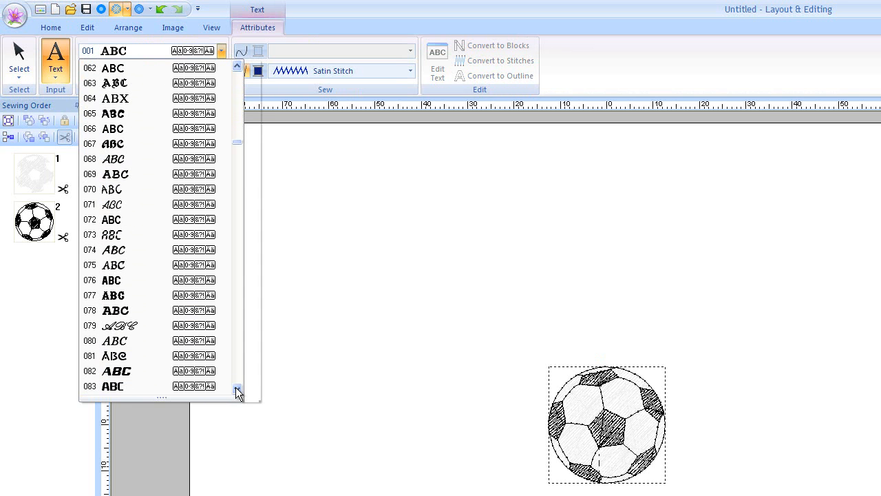
left_click(160, 341)
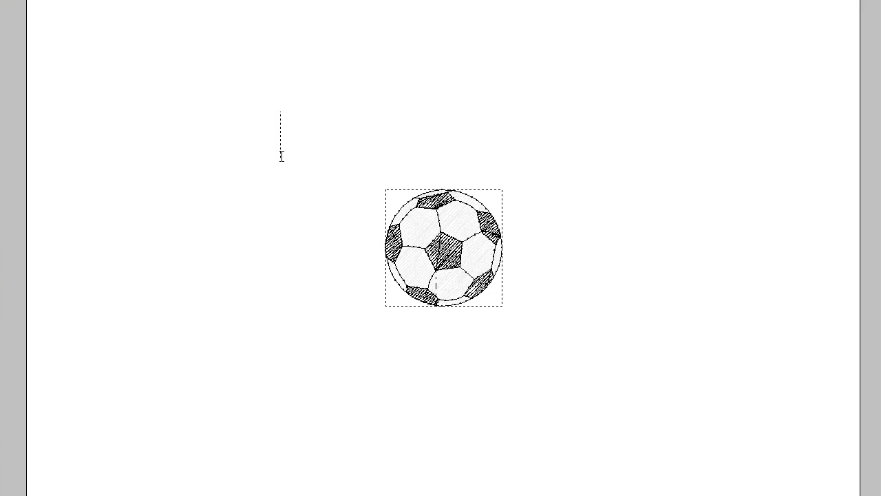
type("Lady Raiders")
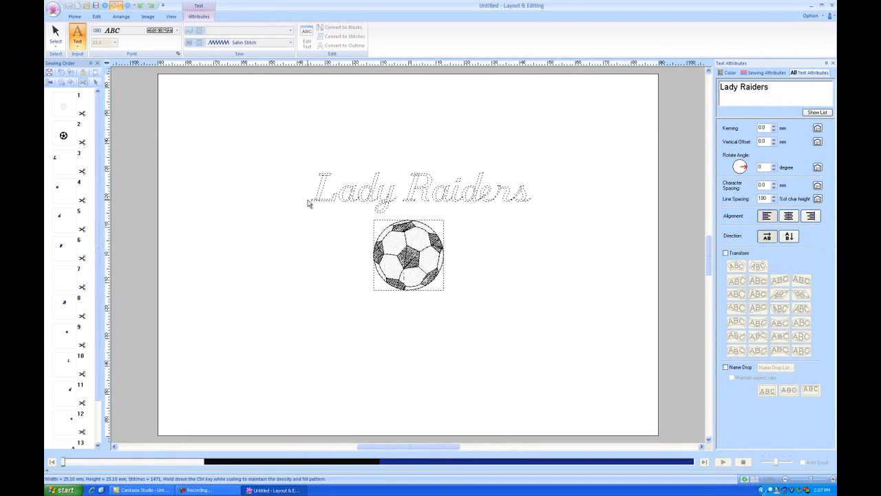
key("Return")
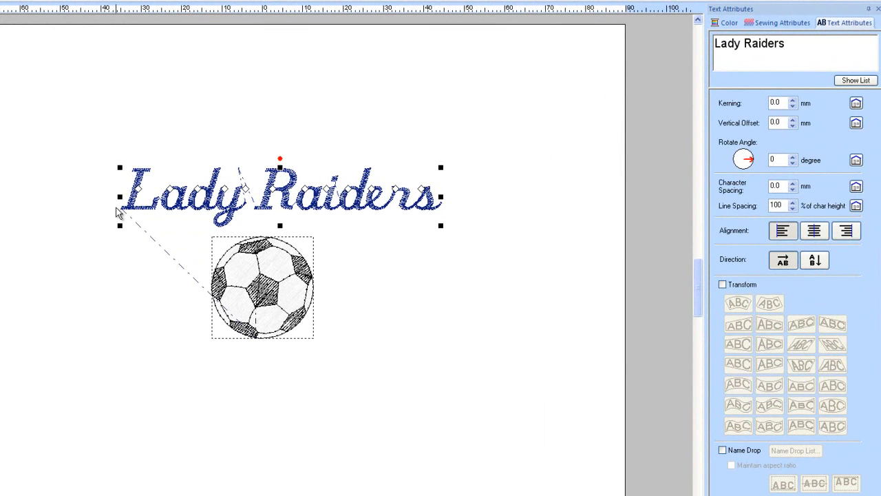
- Transform "Lady Raiders" onto an upward circular arc and tighten its curve around the soccer ball
left_click(723, 285)
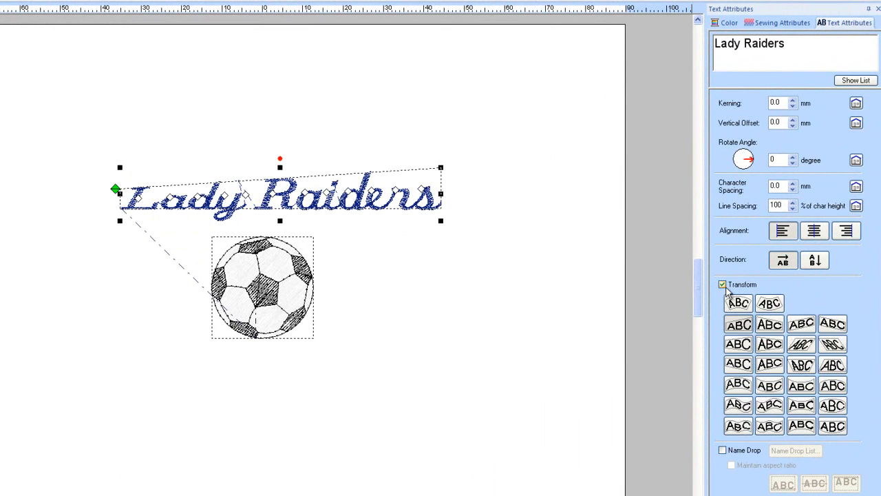
left_click(738, 303)
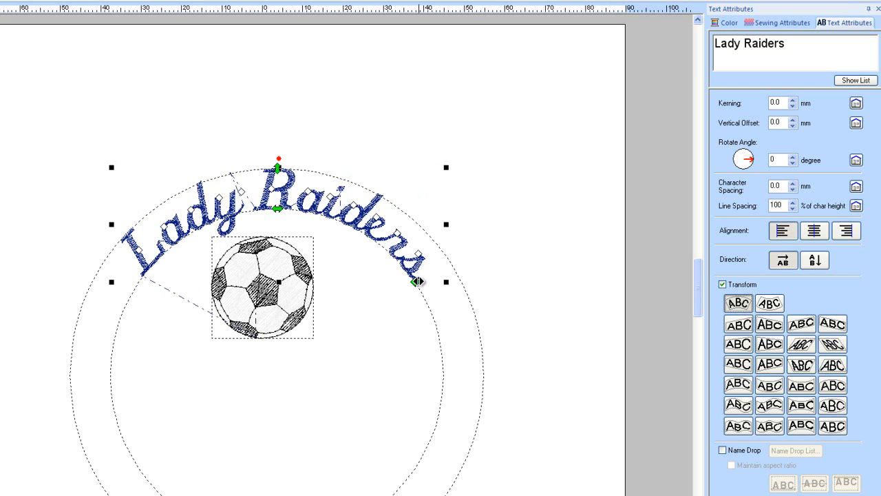
left_click_drag(416, 281, 385, 285)
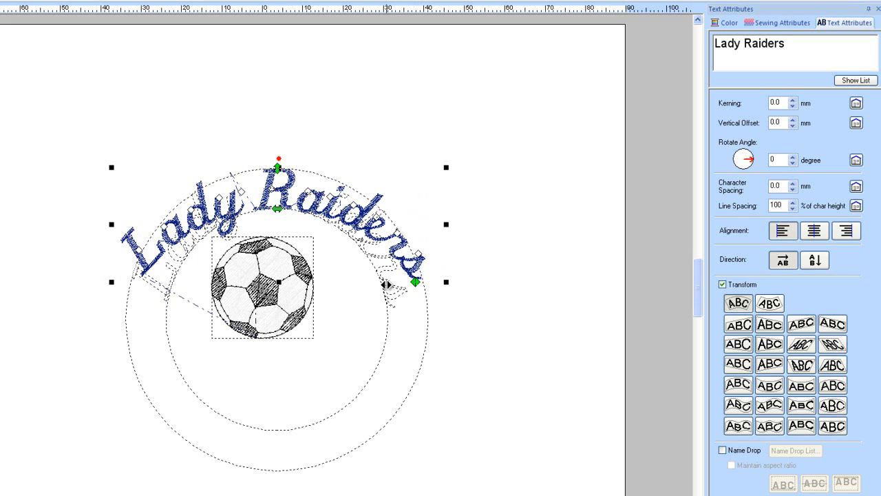
left_click_drag(386, 284, 386, 285)
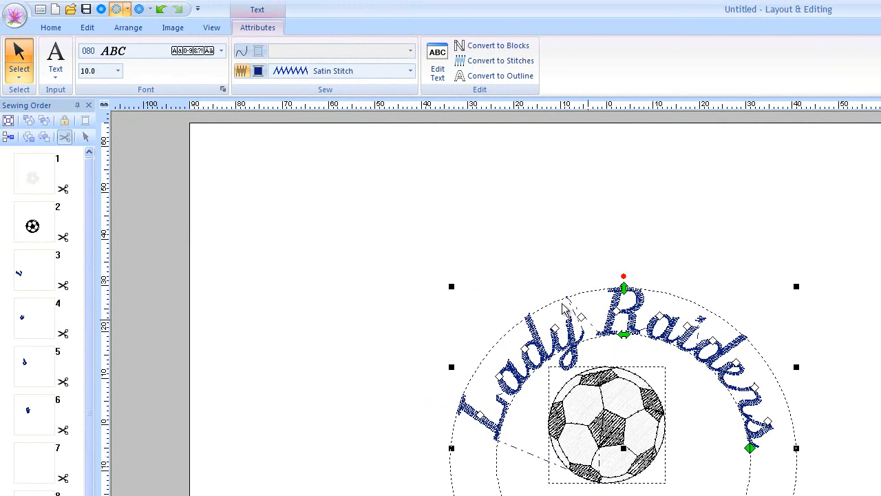
- Add the player's first and middle name as text below the soccer ball, with the Transform option turned off
left_click(58, 73)
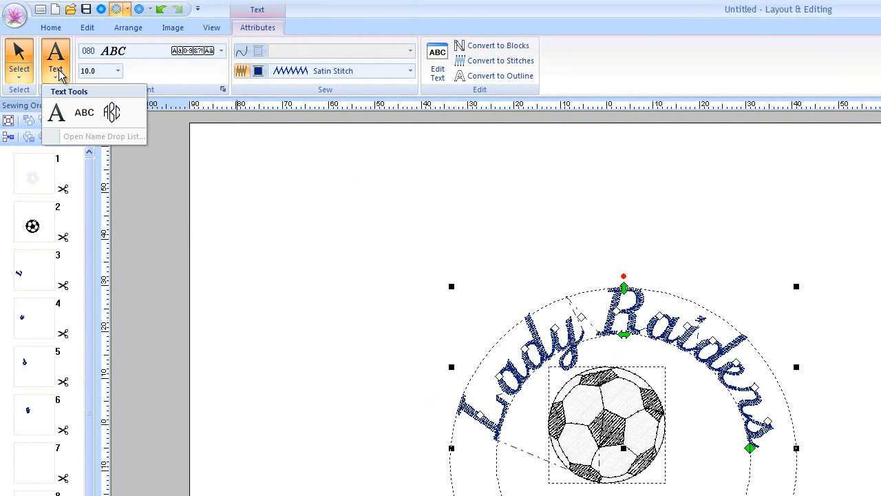
left_click(58, 114)
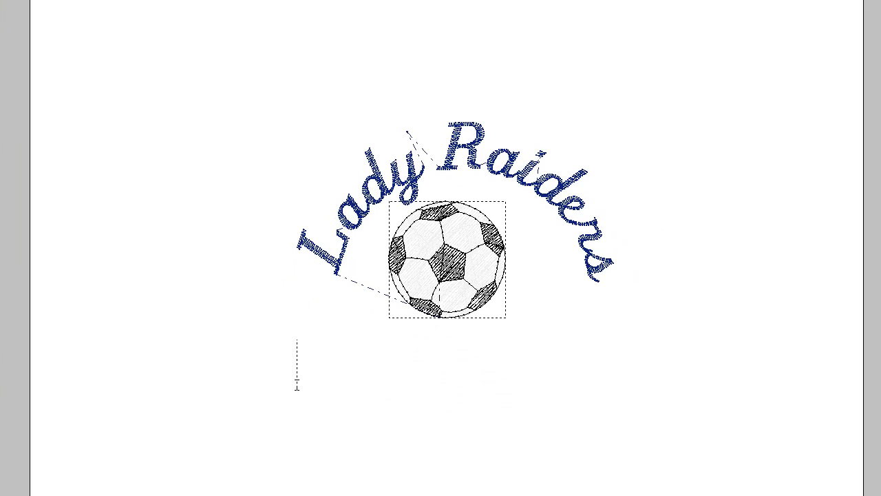
type("Hannah Marie")
key("Return")
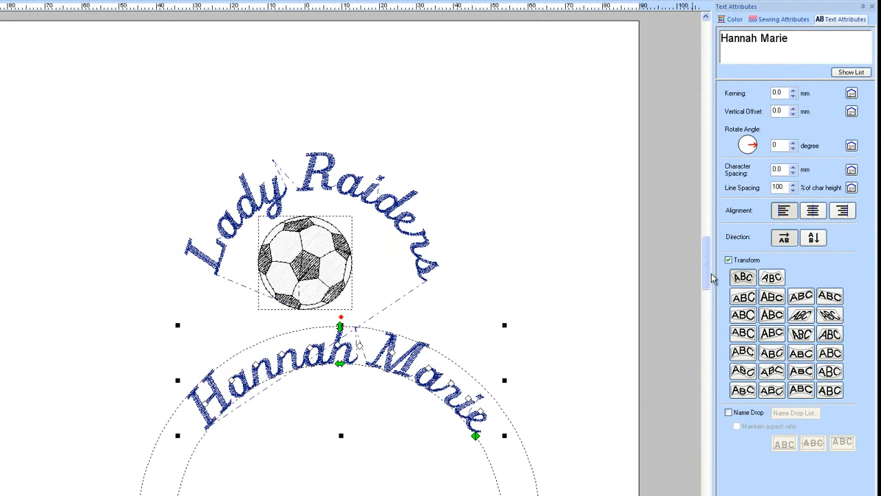
left_click(729, 260)
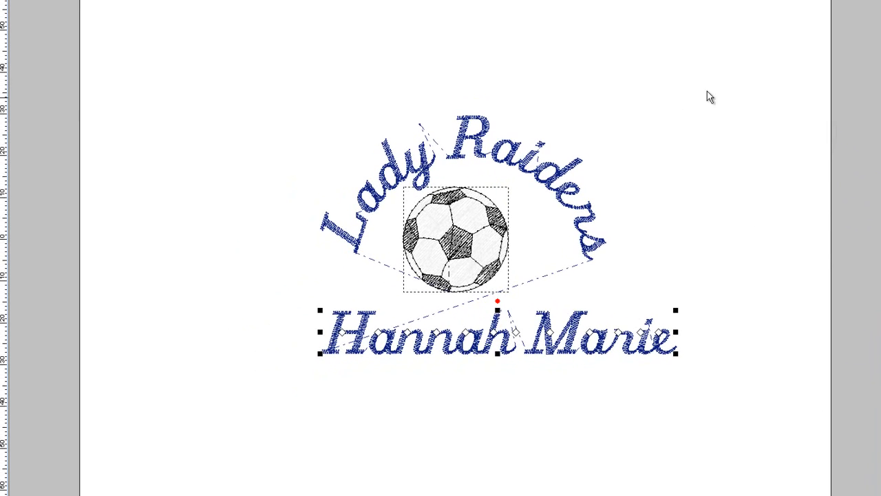
- Move the arched "Lady Raiders" text and the name text so both are roughly centred on the soccer ball
left_click(464, 121)
left_click_drag(464, 121, 447, 127)
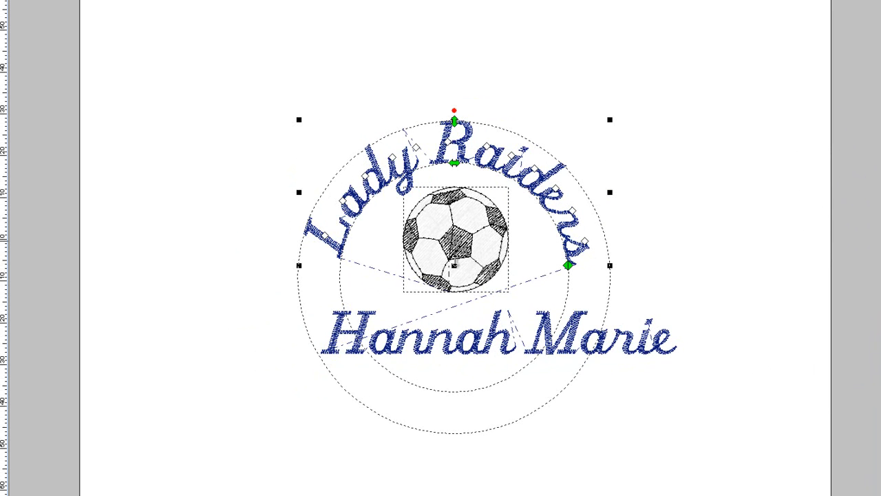
left_click(496, 327)
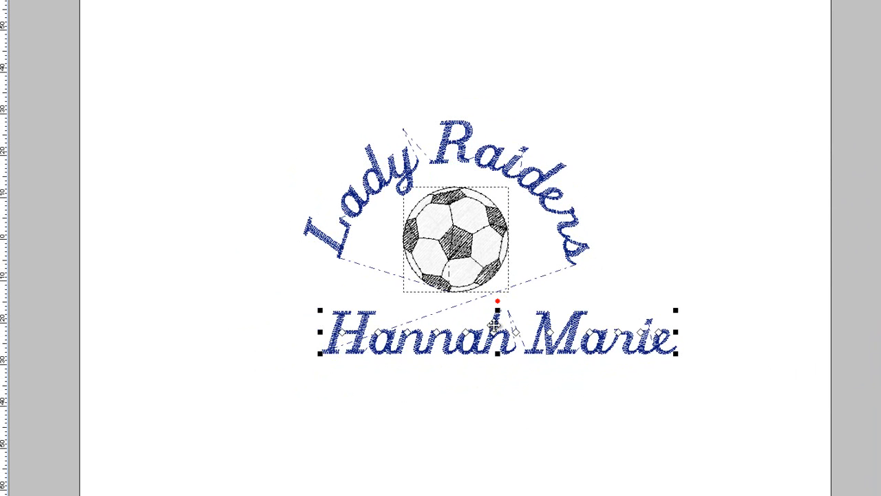
left_click_drag(494, 322, 456, 313)
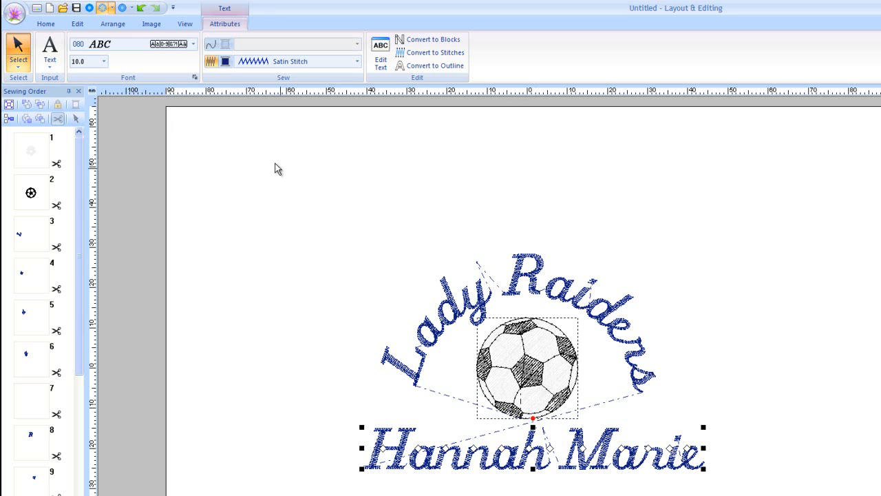
- Select all the design objects and align them horizontally by their centres
left_click(113, 24)
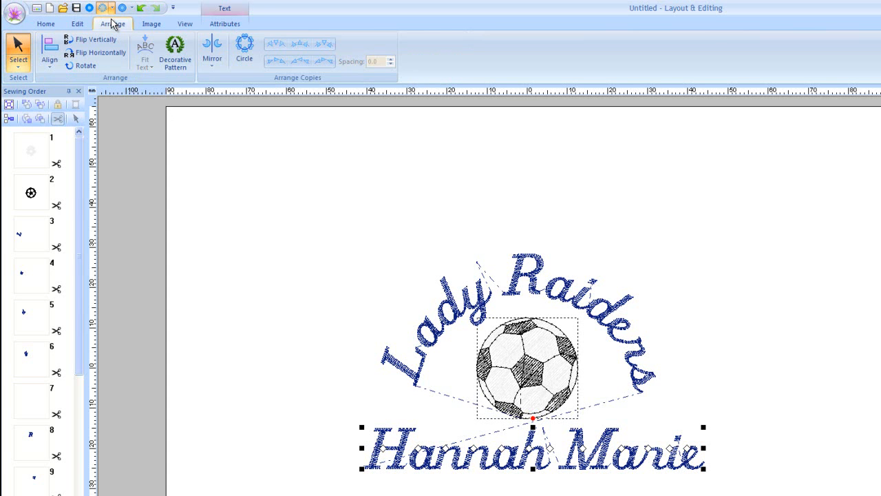
left_click(25, 68)
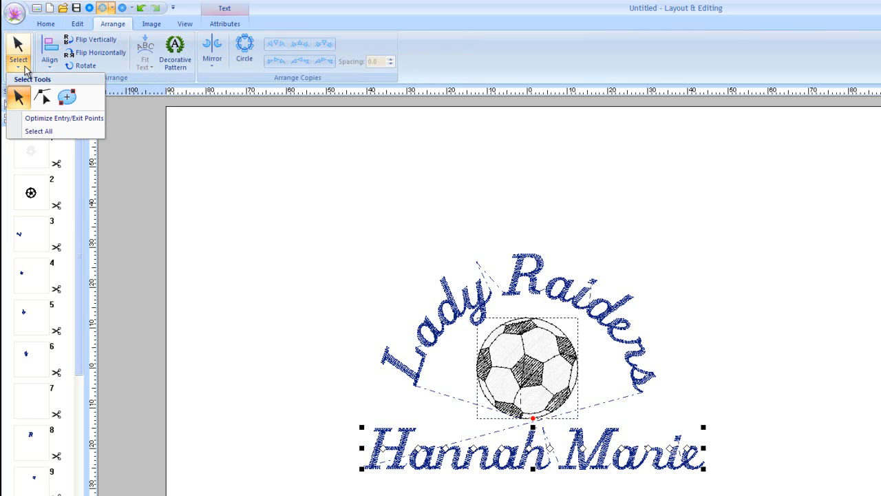
left_click(39, 133)
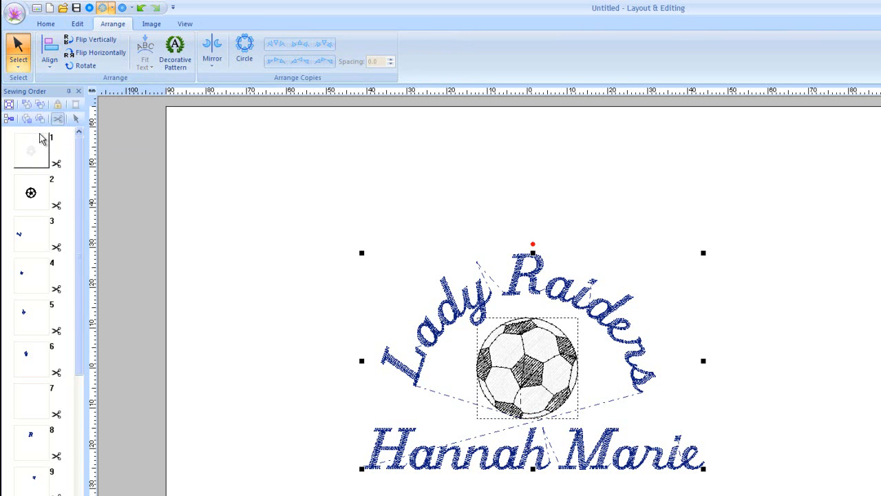
left_click(46, 67)
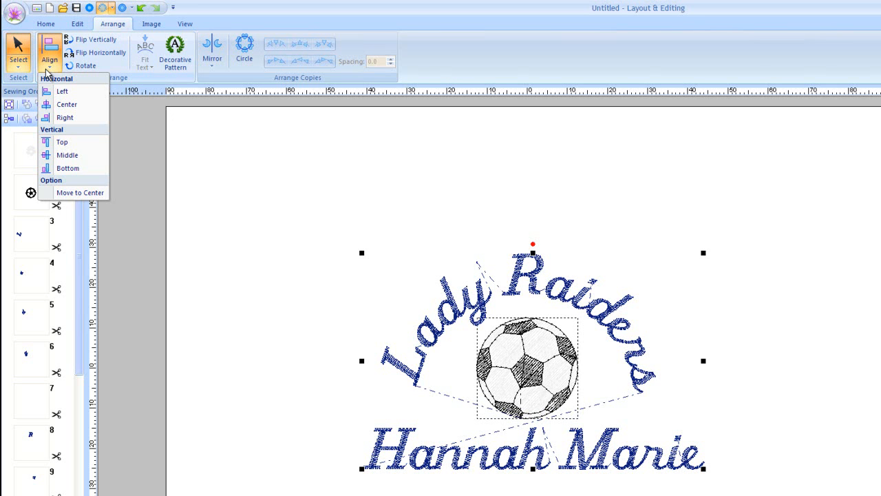
left_click(67, 104)
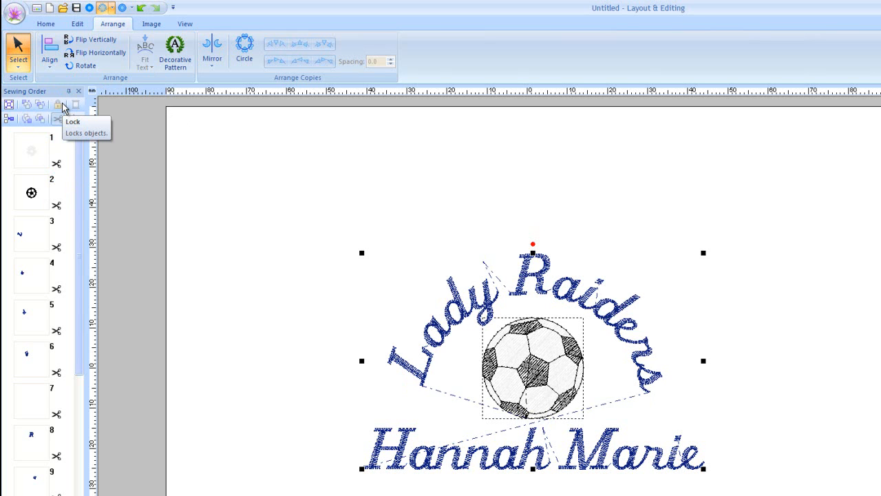
- Move the whole selected design to the centre of the hoop area and clear the selection
left_click(50, 52)
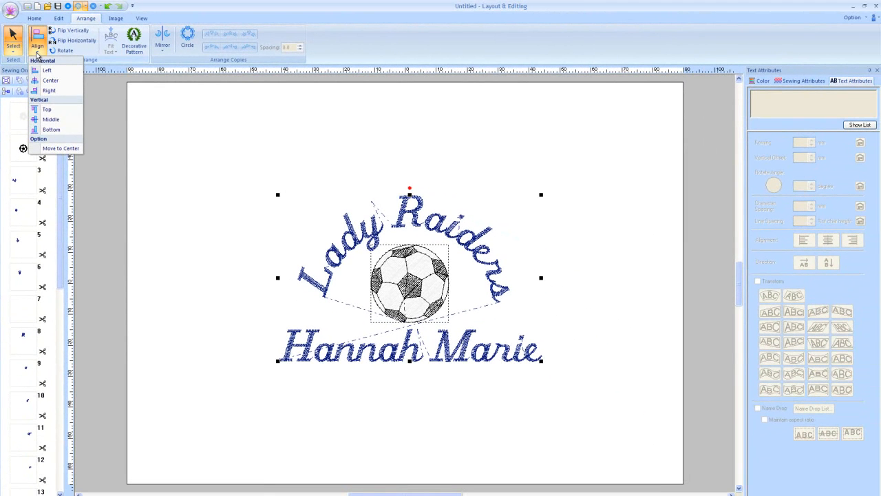
left_click(44, 148)
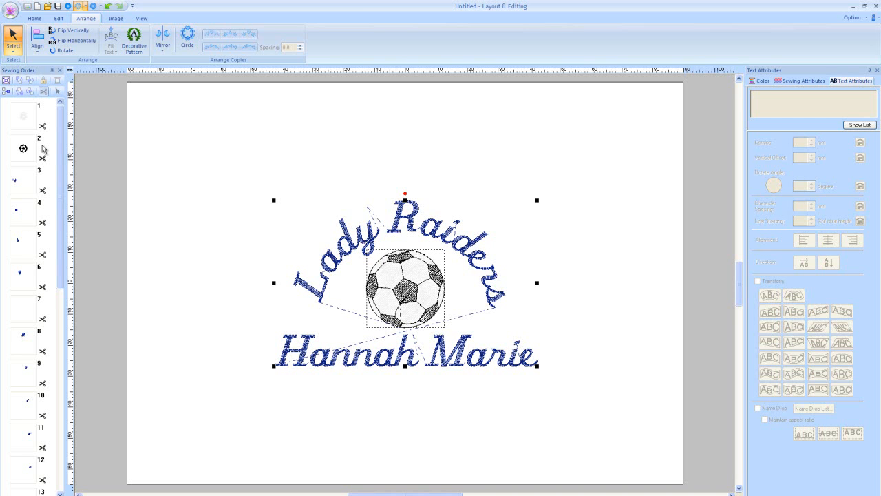
left_click(162, 210)
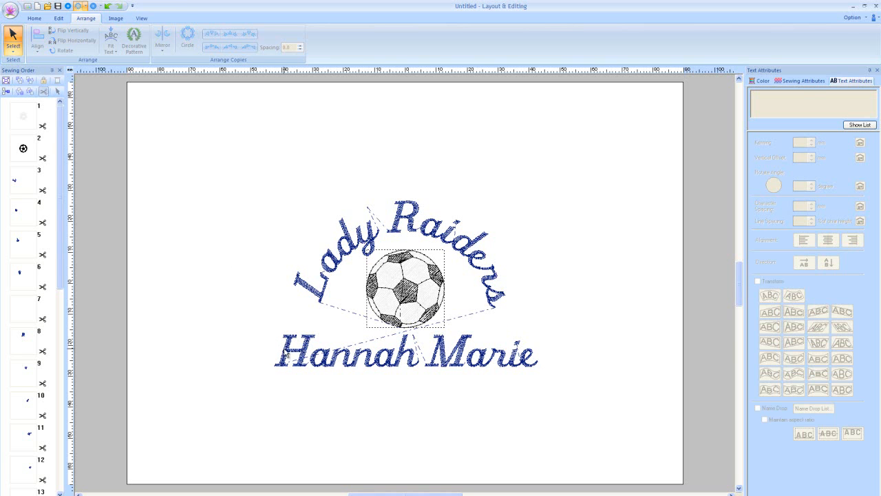
- Turn the player's name text below the ball into a Name Drop field that maintains its aspect ratio
left_click(287, 353)
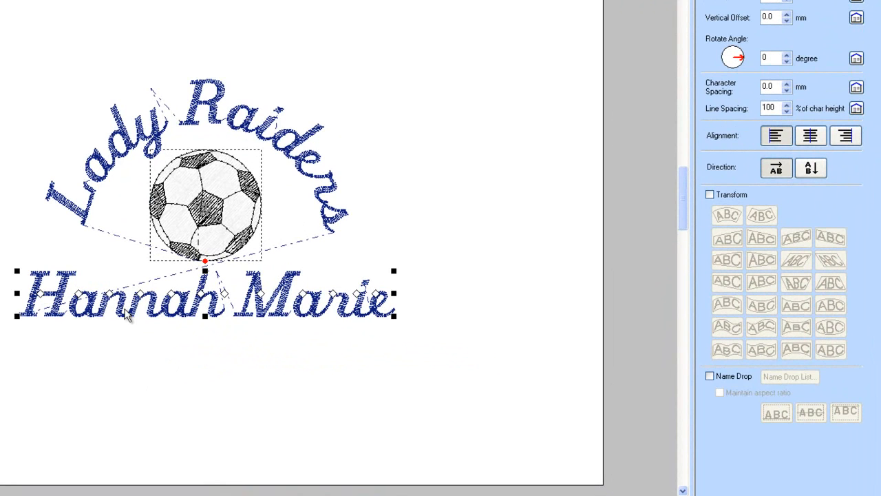
left_click(711, 378)
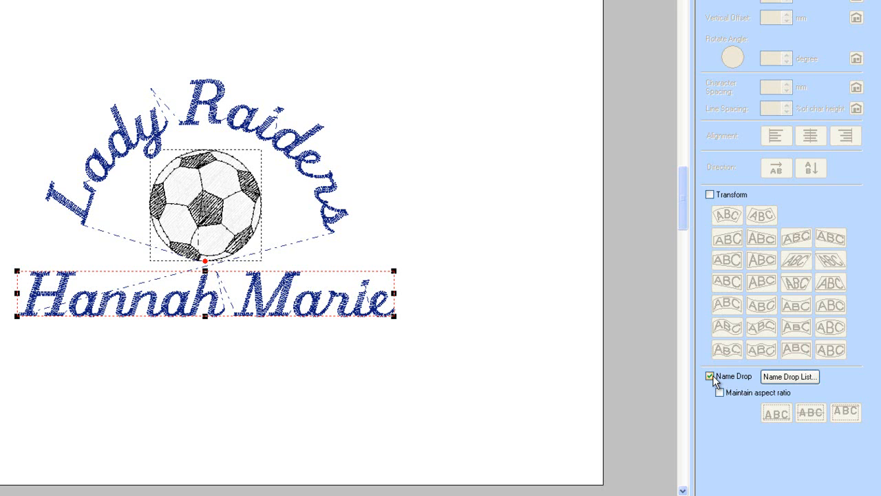
left_click(719, 394)
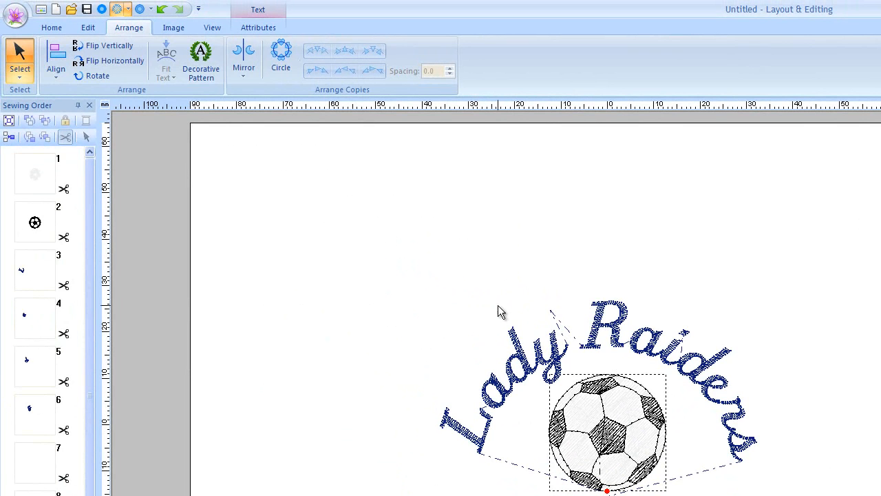
- Save the design under the file name Lady Raiders in the PE-DESIGN NEXT folder
left_click(14, 17)
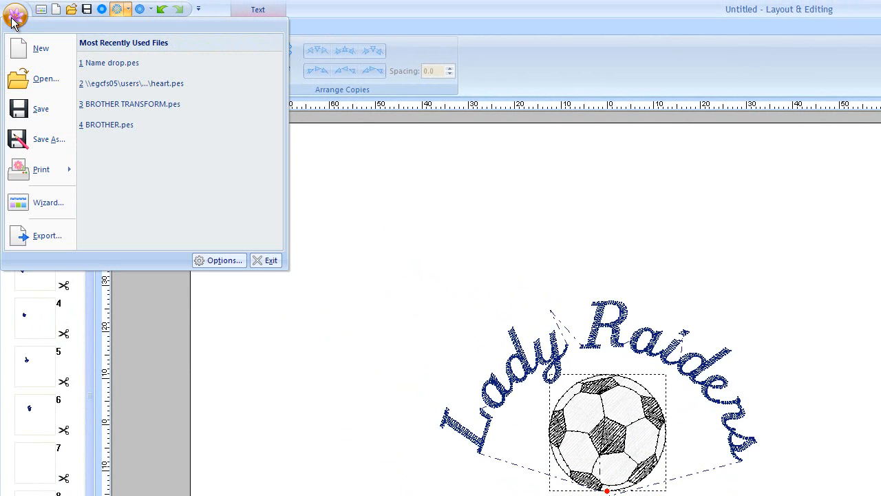
left_click(29, 139)
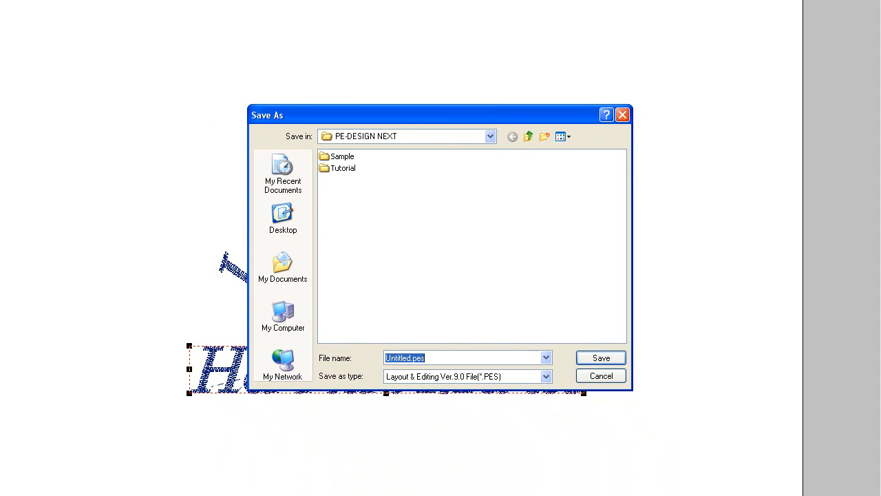
left_click(441, 137)
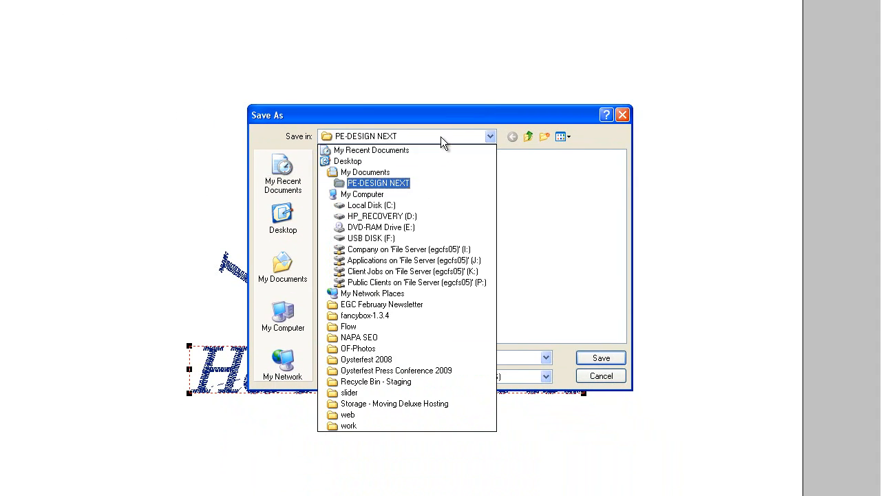
left_click(438, 183)
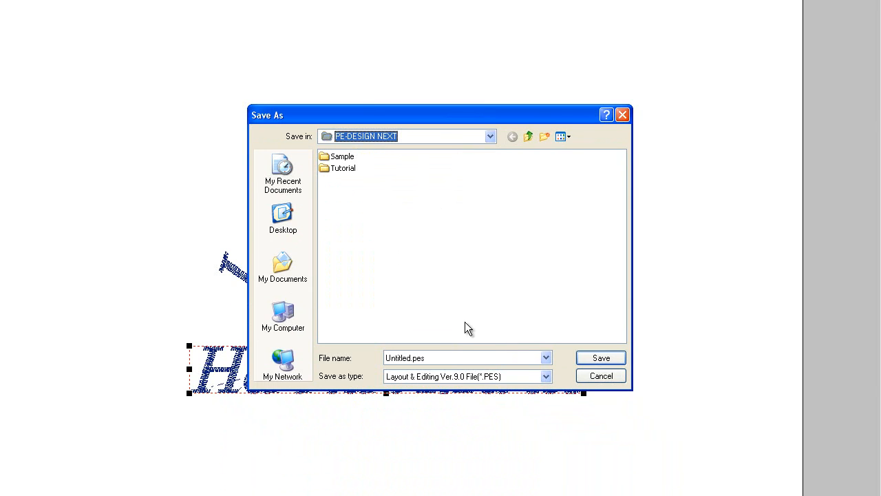
left_click(456, 356)
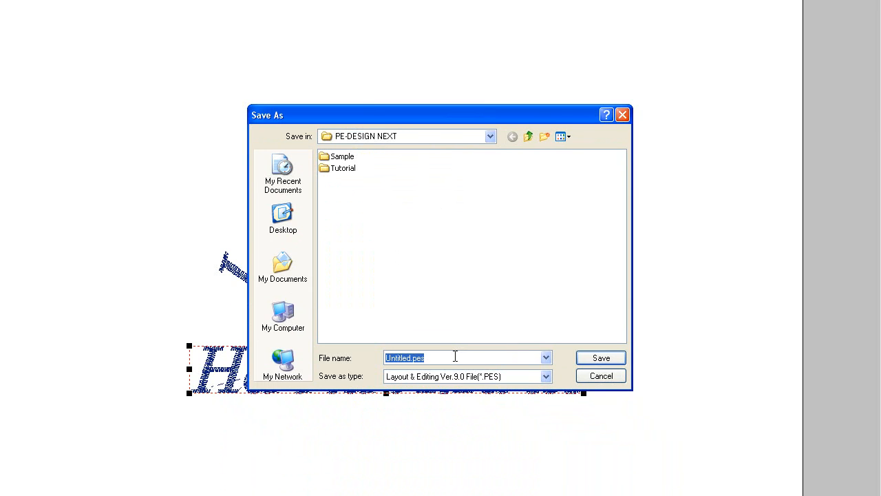
type("Lady Raiders")
left_click(595, 359)
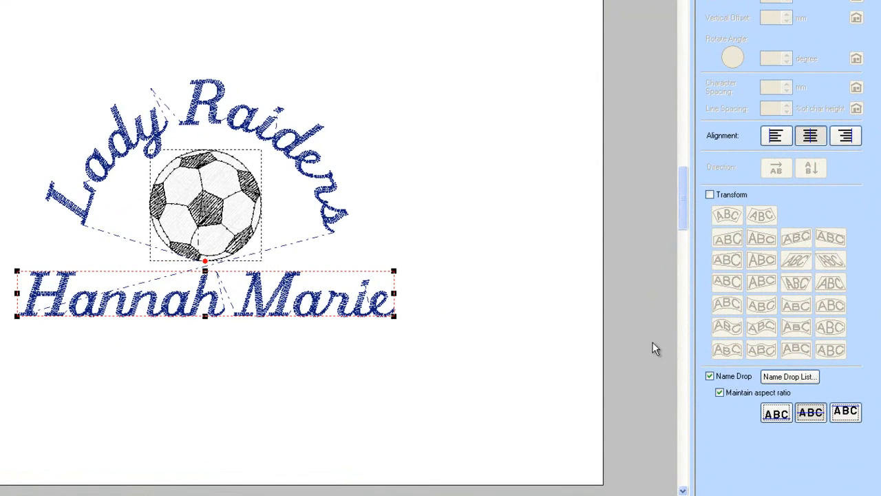
- Add four more players' first names to the Name Drop List, each in its own row
left_click(778, 377)
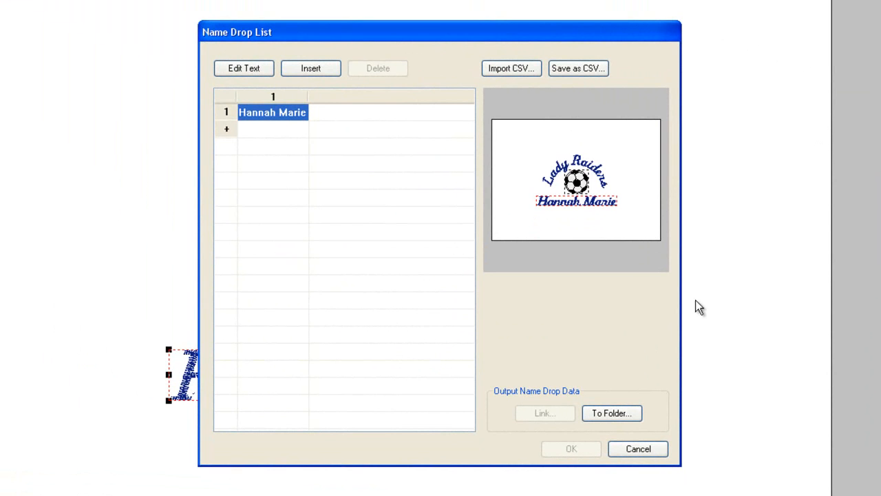
left_click(294, 131)
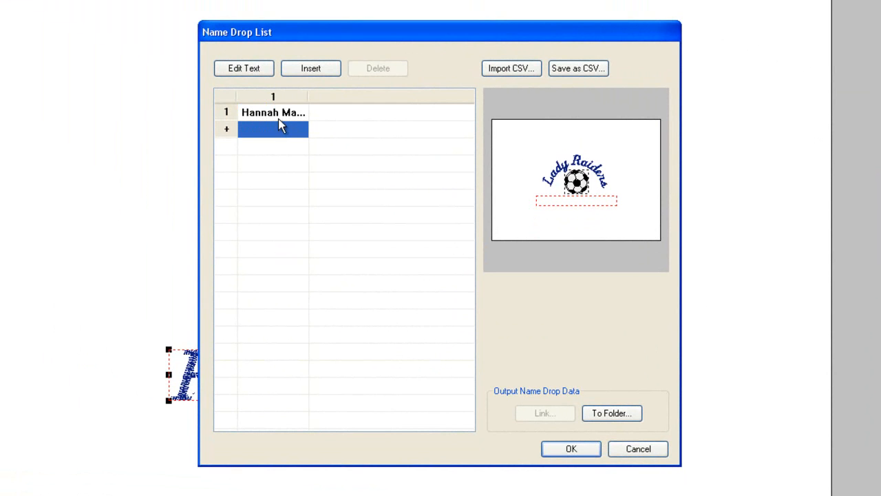
left_click(248, 71)
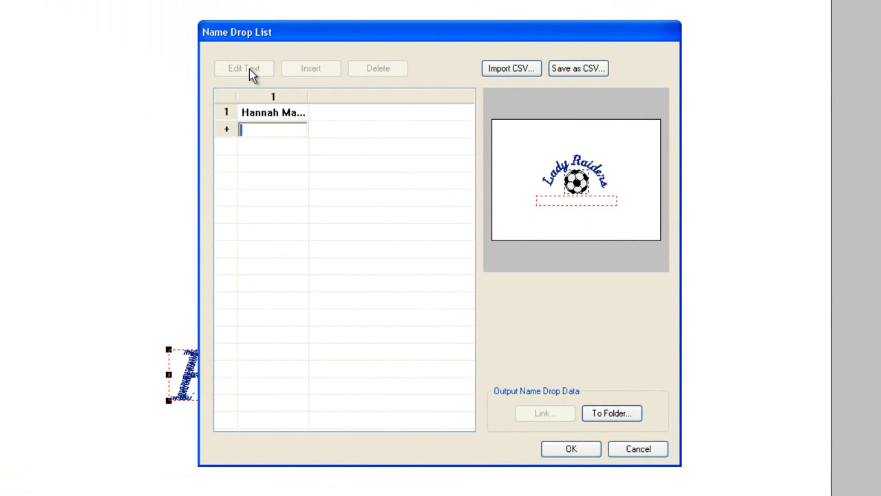
type("Julie")
key("Return")
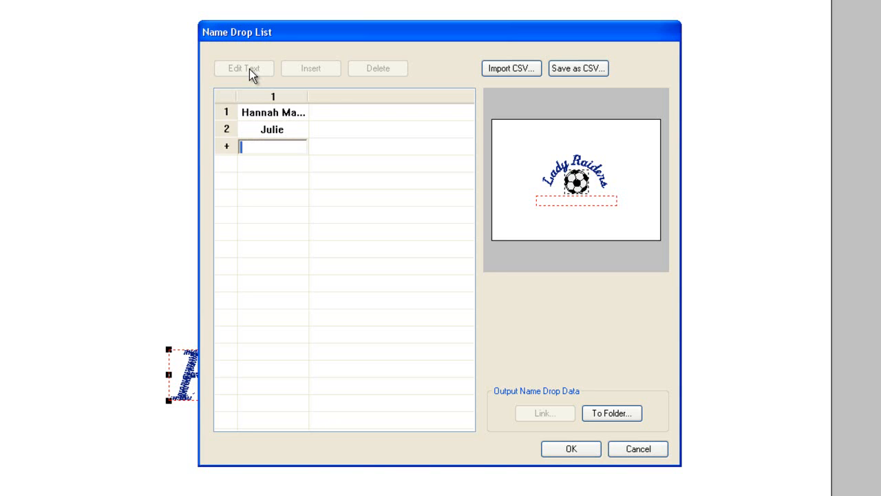
type("Tess")
key("Return")
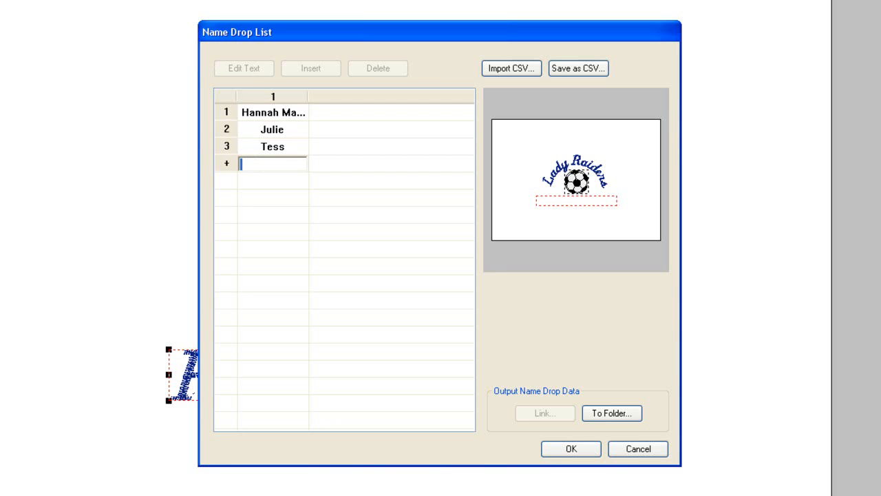
type("Serena")
key("Return")
type("Joan")
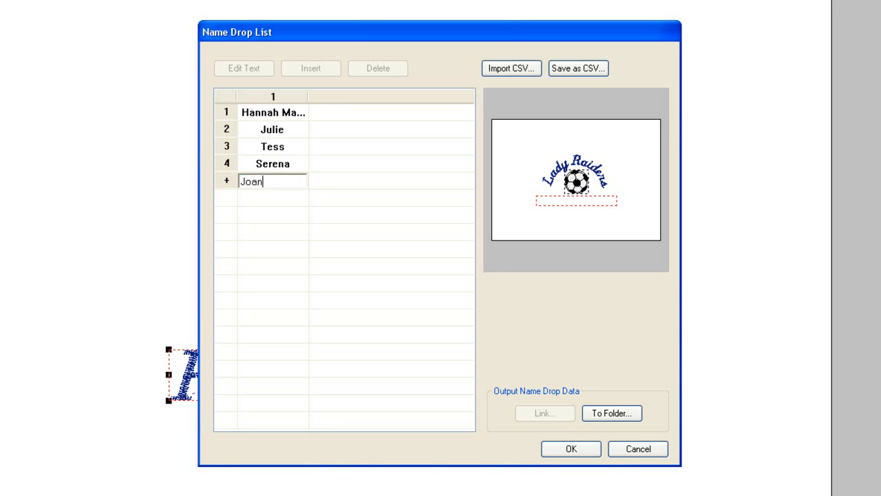
key("Return")
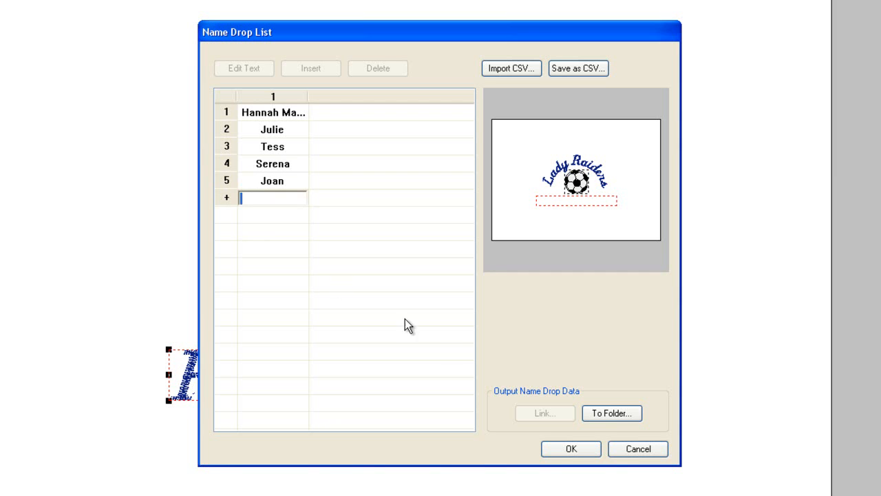
- Choose the Name Drop folder in PE-DESIGN NEXT\Sample\Layout & Editing as the output folder for the Name Drop data
left_click(611, 413)
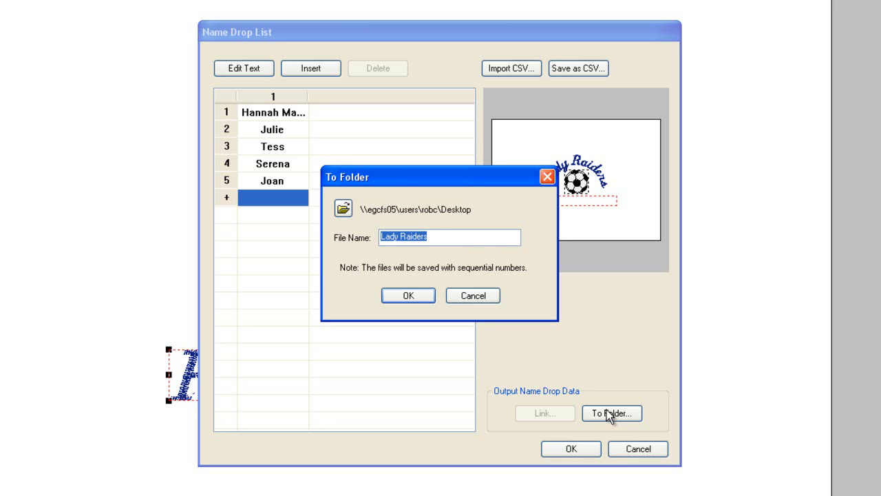
left_click(342, 209)
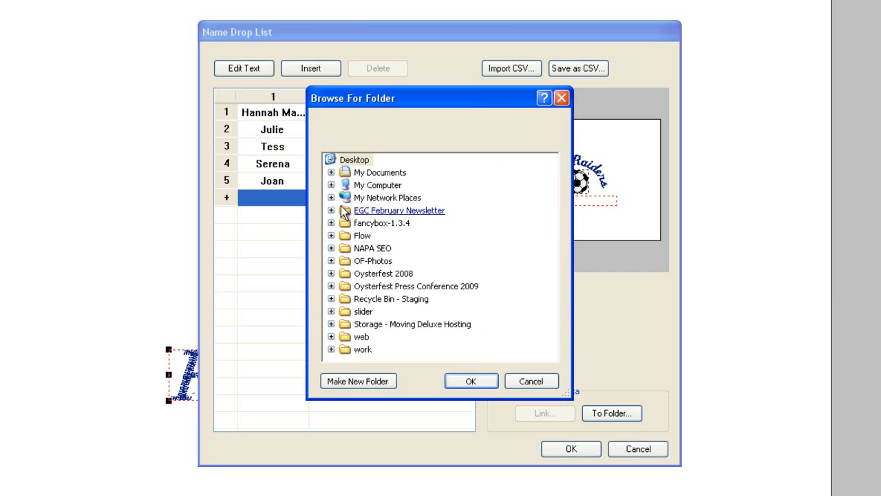
left_click(331, 173)
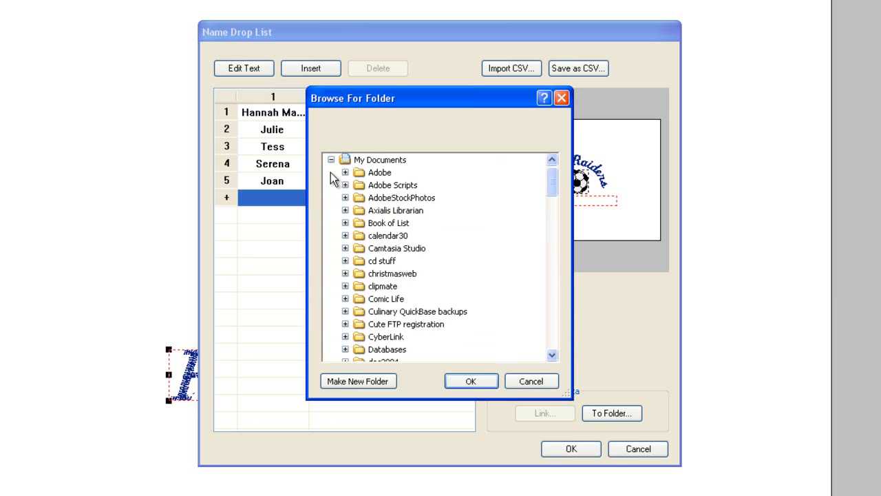
left_click(553, 355)
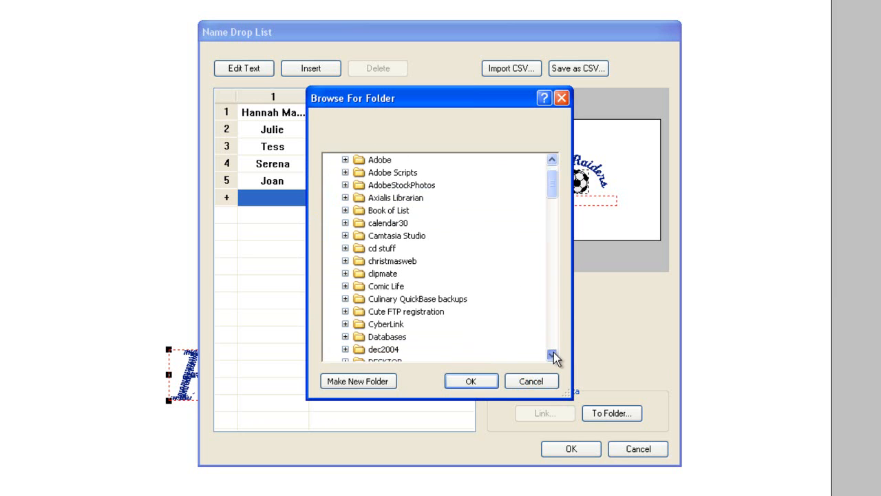
left_click_drag(554, 356, 554, 356)
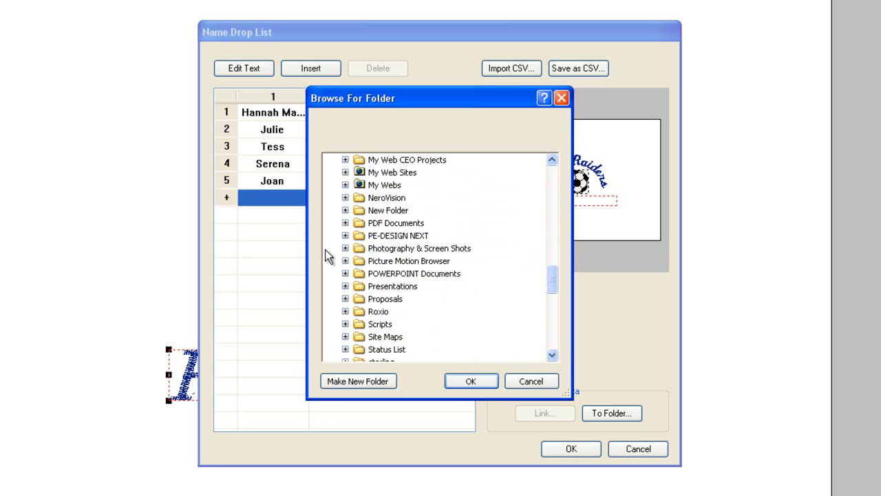
left_click(344, 235)
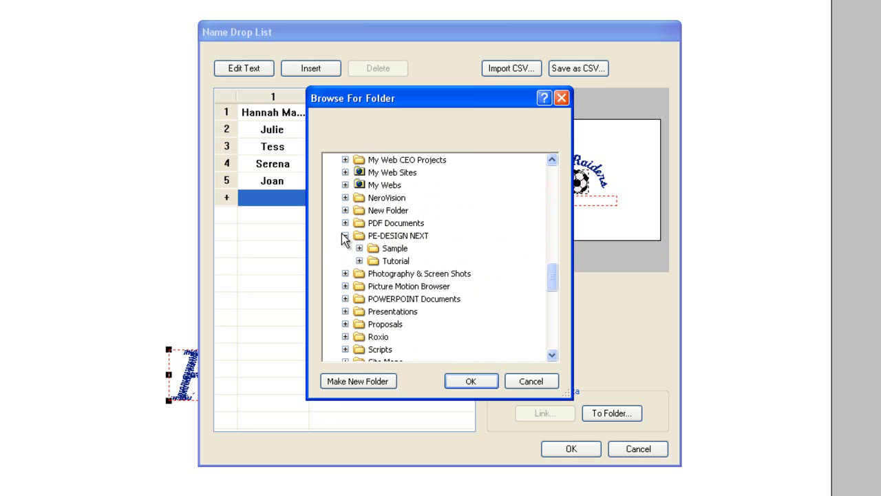
left_click(359, 248)
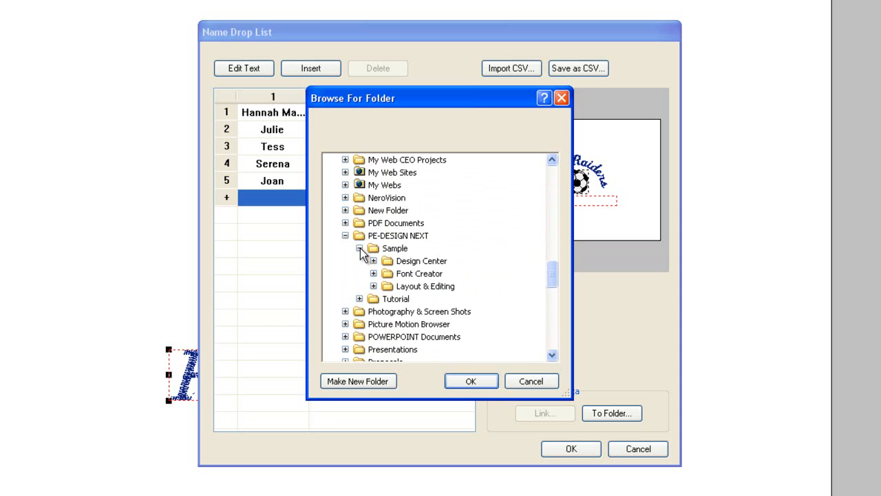
left_click(373, 286)
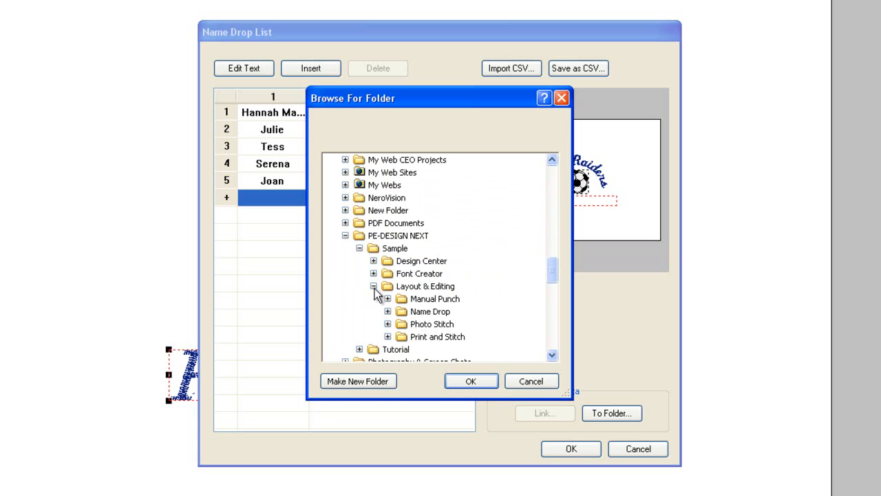
left_click(404, 312)
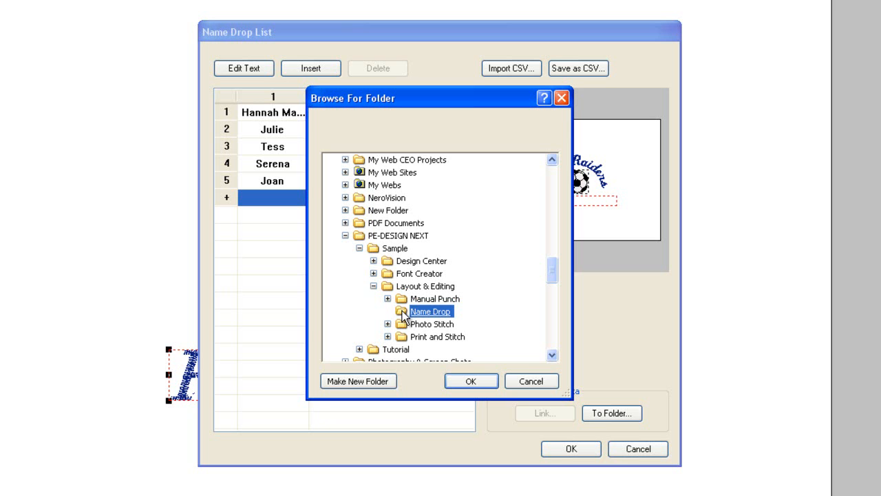
left_click(471, 381)
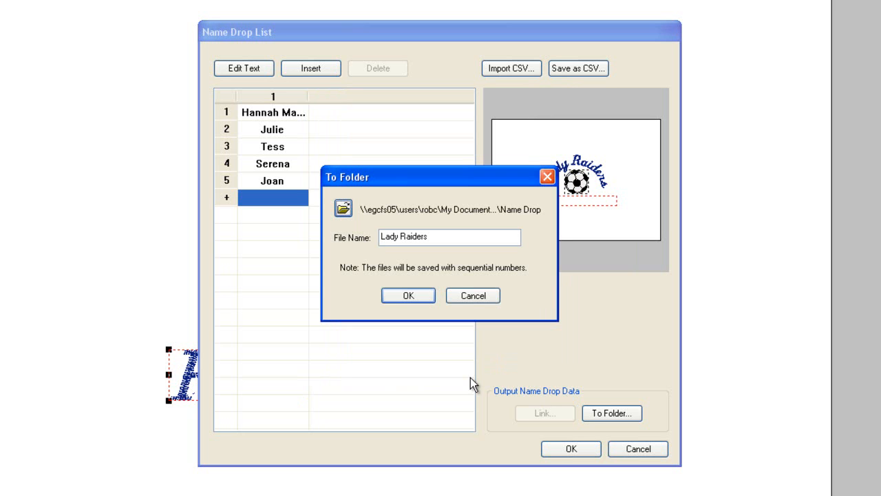
- Set the output file name to Lady Raiders 2011 and output the Name Drop files to the folder
left_click(450, 238)
key("BackSpace")
key("BackSpace")
key("BackSpace")
key("BackSpace")
key("BackSpace")
key("BackSpace")
key("BackSpace")
key("BackSpace")
key("BackSpace")
key("BackSpace")
key("BackSpace")
key("BackSpace")
type("Lady Raiders 2011")
left_click(408, 295)
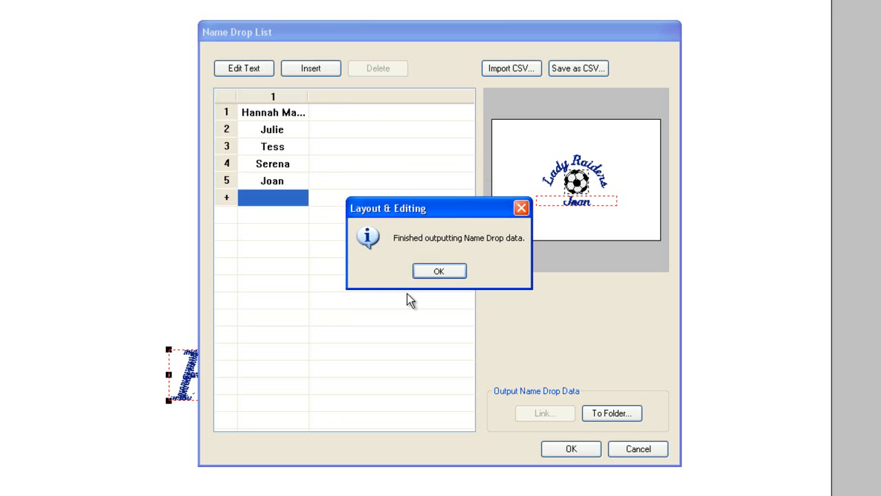
- Dismiss the output message, cancel out of the Name Drop List, and open the Design Database
left_click(439, 272)
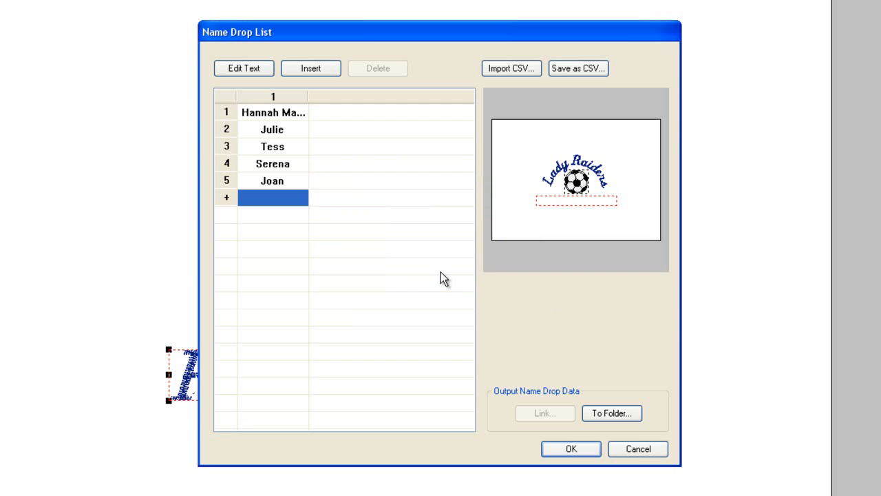
left_click(637, 451)
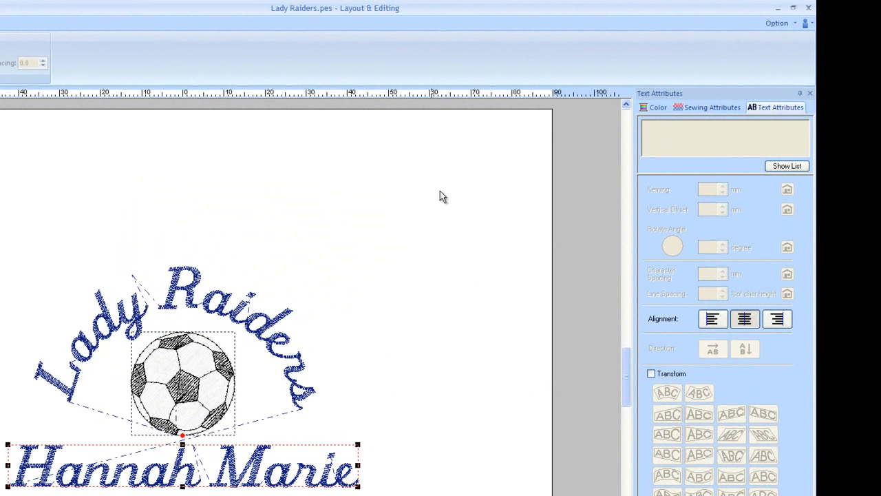
left_click(780, 23)
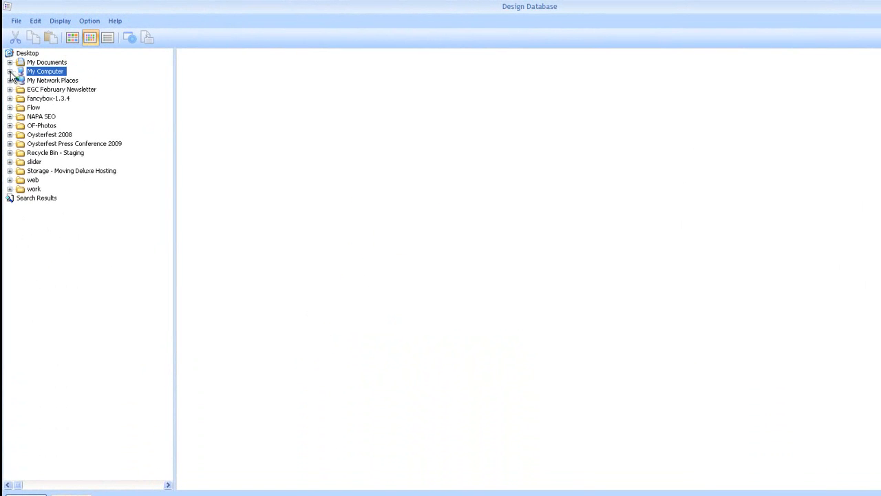
- Open the Name Drop folder under My Documents\PE-DESIGN NEXT\Sample\Layout & Editing in the Design Database
left_click(9, 62)
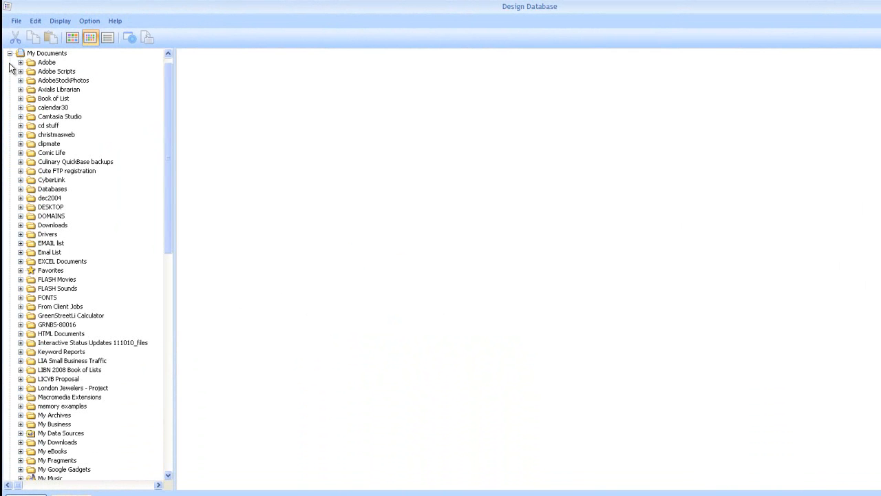
left_click_drag(169, 114, 143, 211)
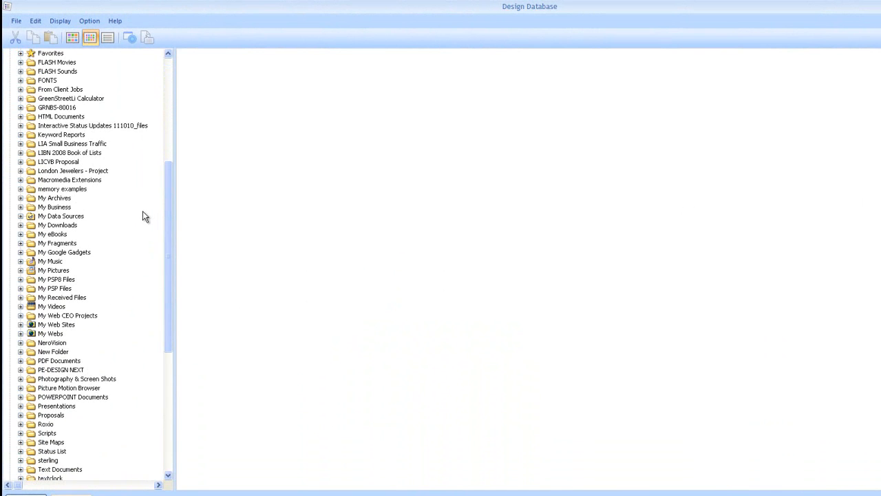
left_click(20, 369)
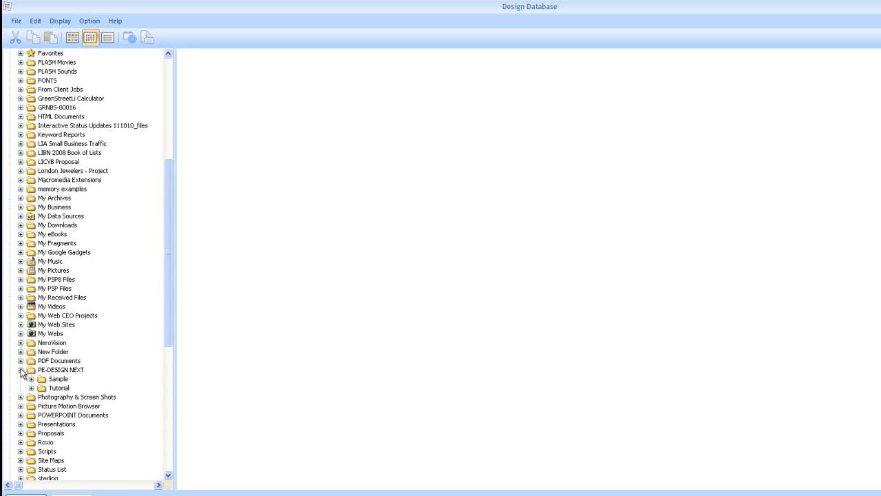
left_click(31, 379)
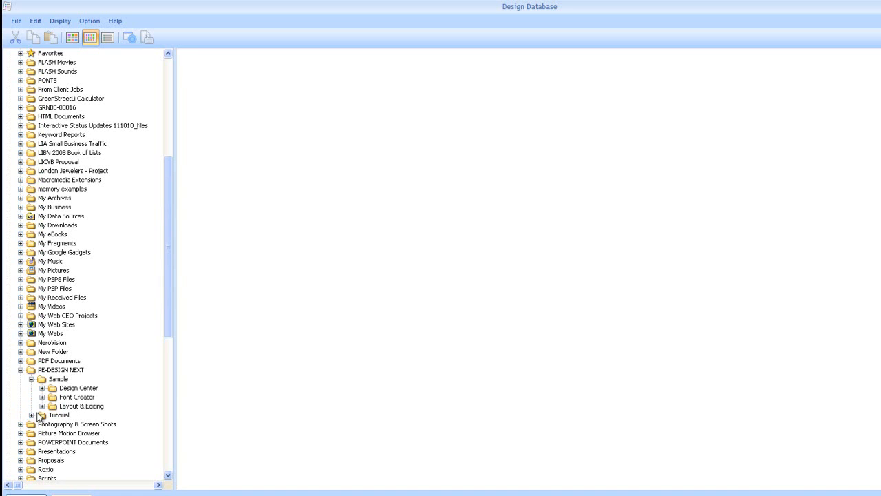
left_click(42, 406)
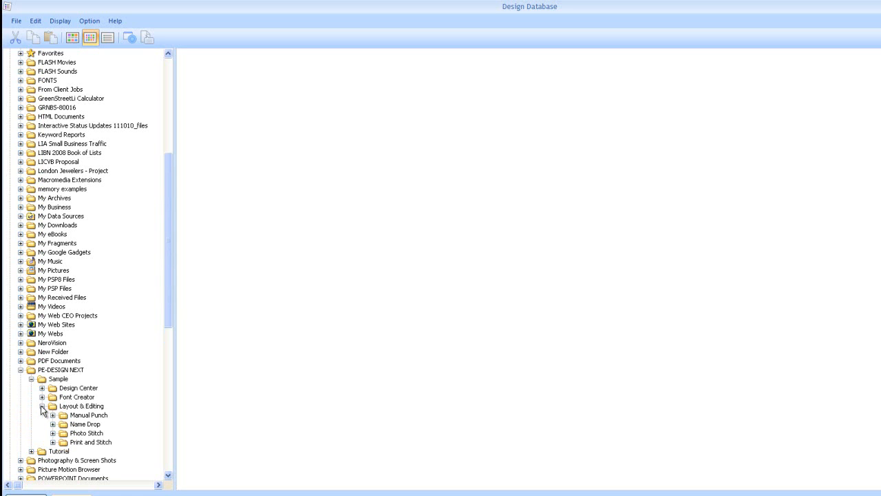
left_click(84, 425)
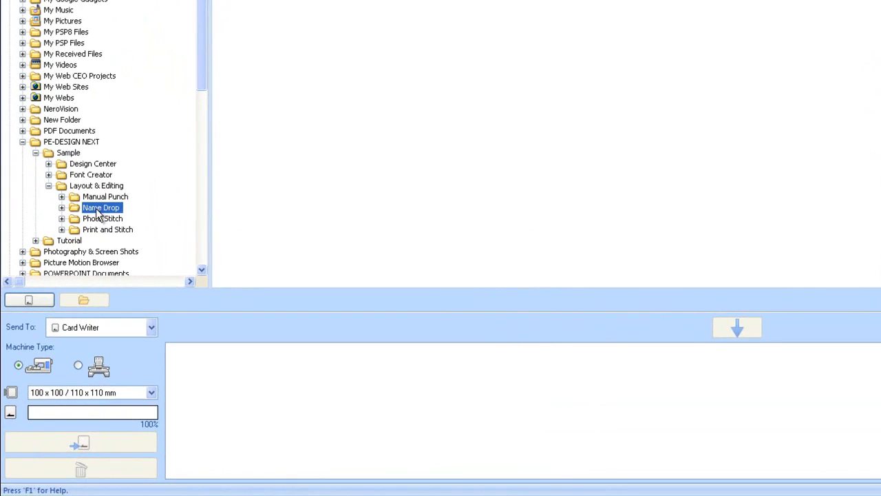
- Set the send destination to the [F:] USB DISK and add the first Lady Raiders design to the write list
left_click(88, 327)
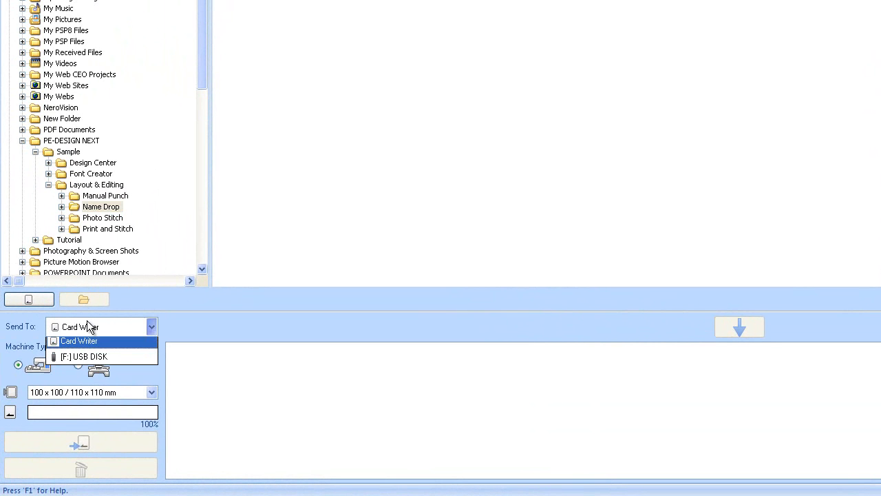
left_click(95, 363)
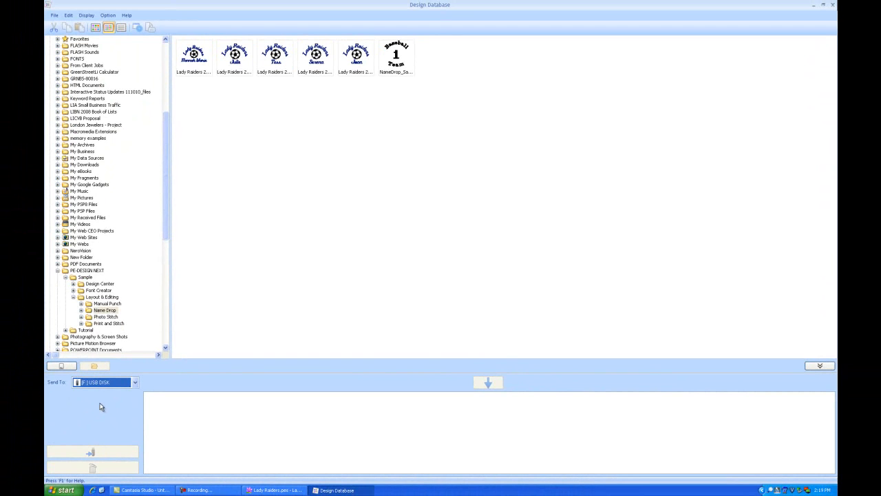
left_click(193, 61)
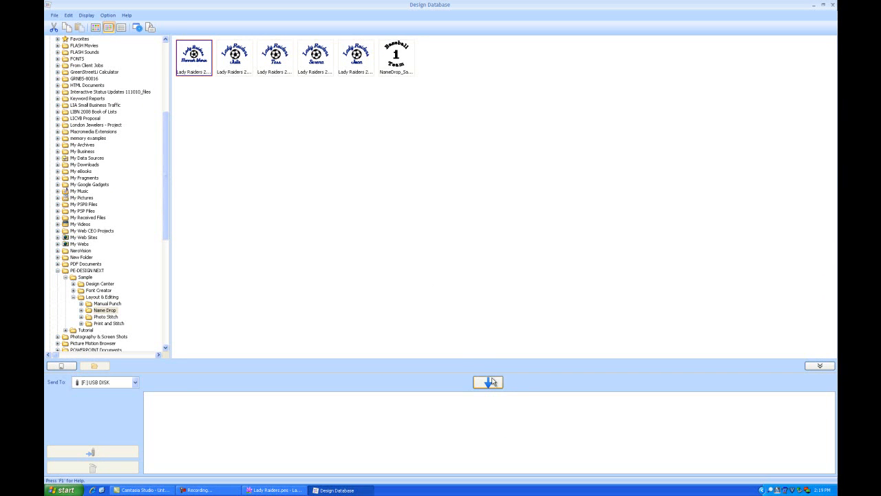
left_click(492, 382)
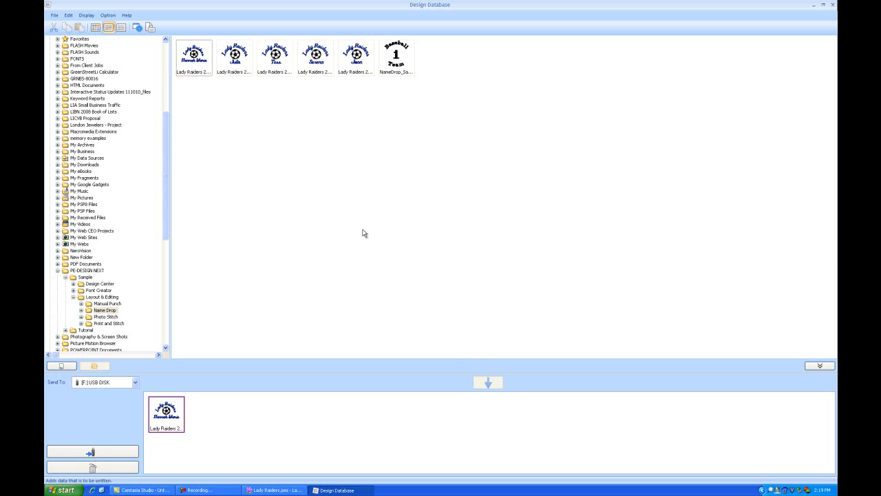
- Add the second, fourth and fifth Lady Raiders designs to the write list and write all listed designs to the USB disk
left_click(239, 67)
left_click(324, 63, "ctrl")
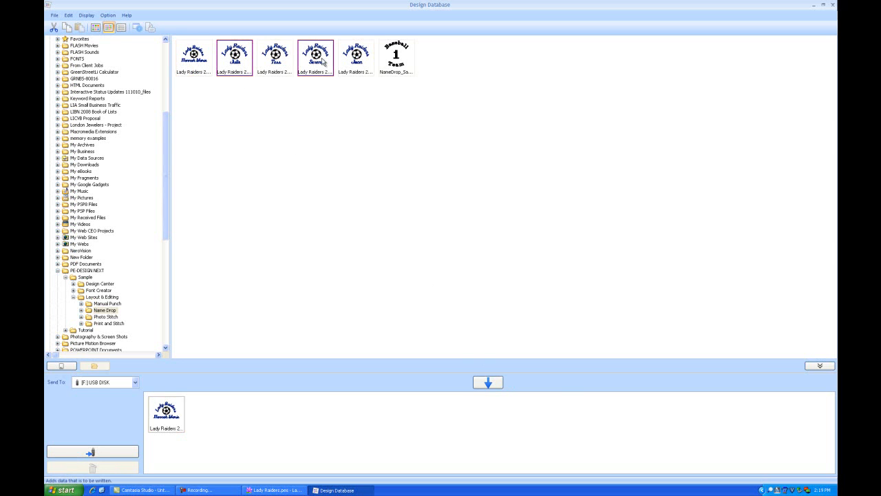
left_click(353, 68, "ctrl")
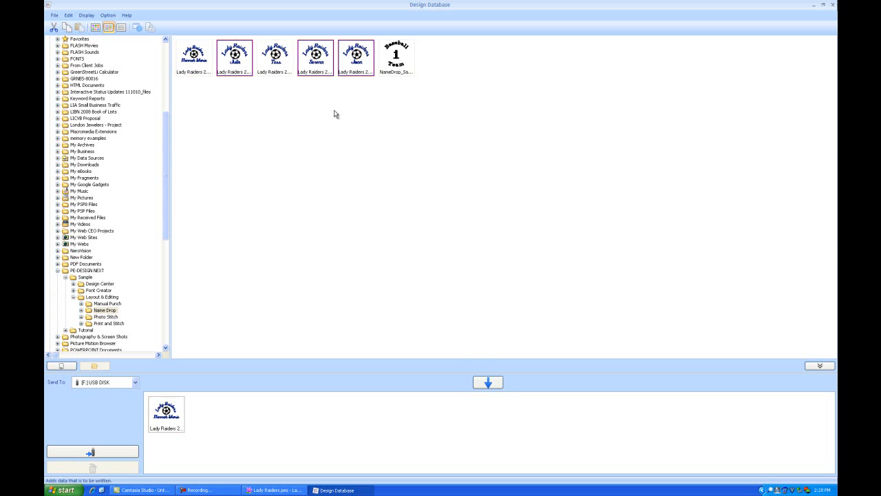
left_click(485, 380)
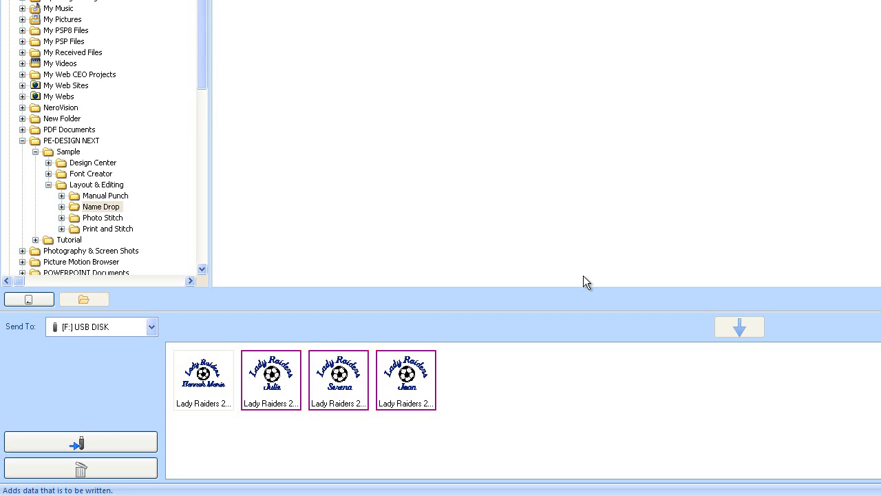
left_click(104, 438)
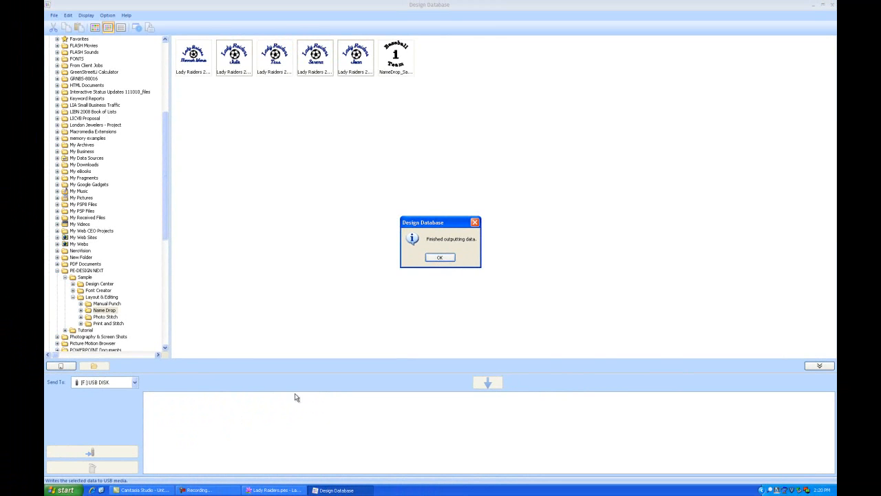
left_click(446, 260)
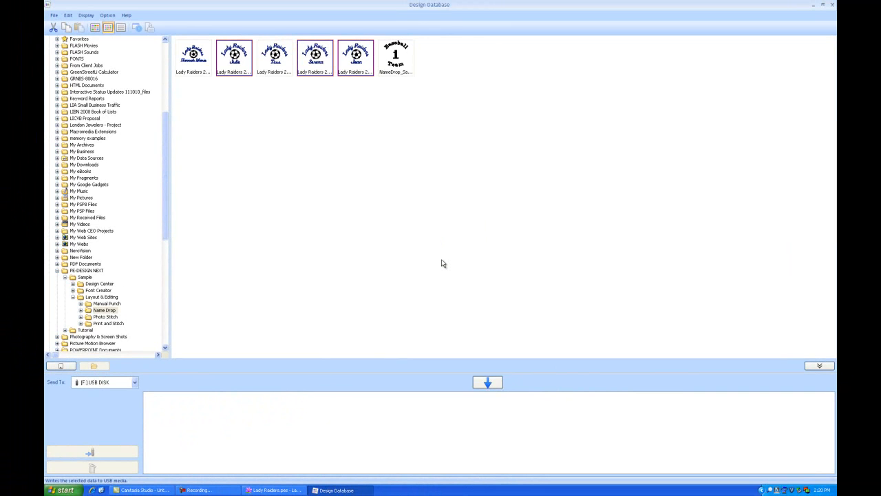